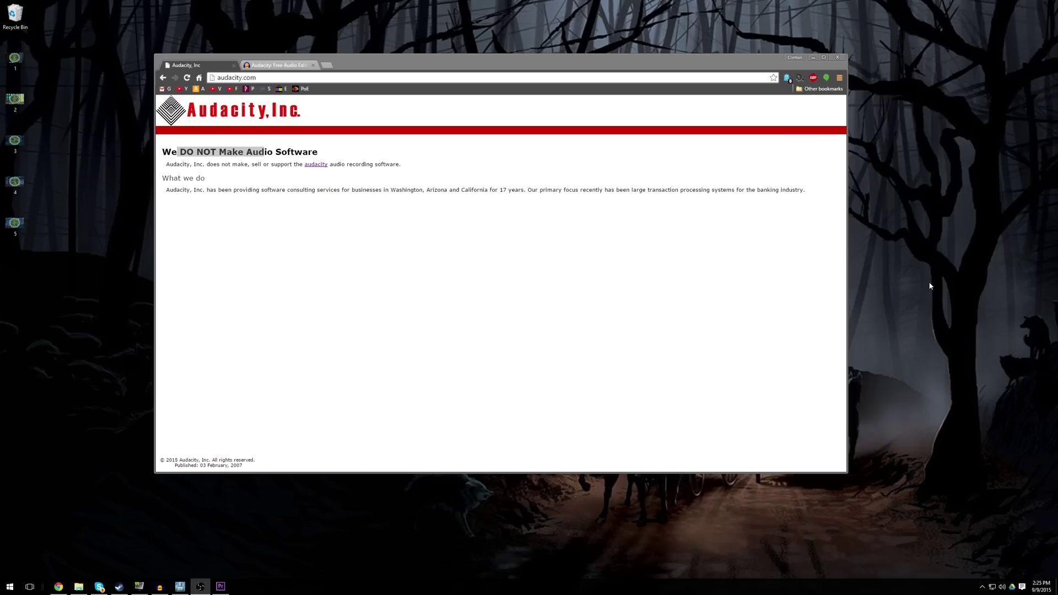
# Point out the 'DO NOT Make Audio Software' notice, then switch to the audacityteam.org tab and highlight its address
pyautogui.click(273, 150)
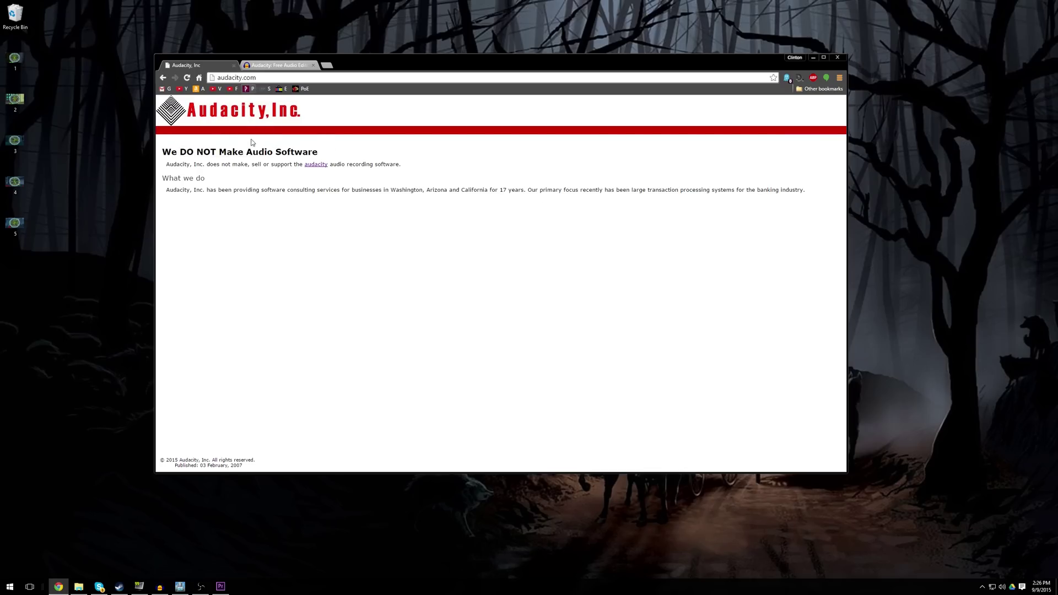
pyautogui.moveTo(216, 152); pyautogui.dragTo(253, 152)
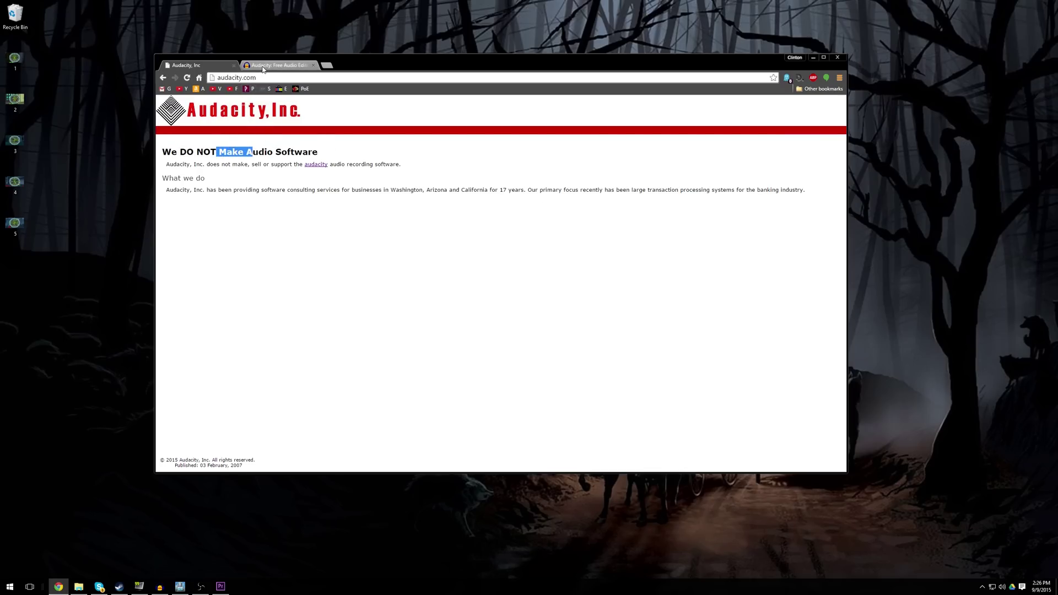
pyautogui.click(264, 67)
pyautogui.click(278, 78)
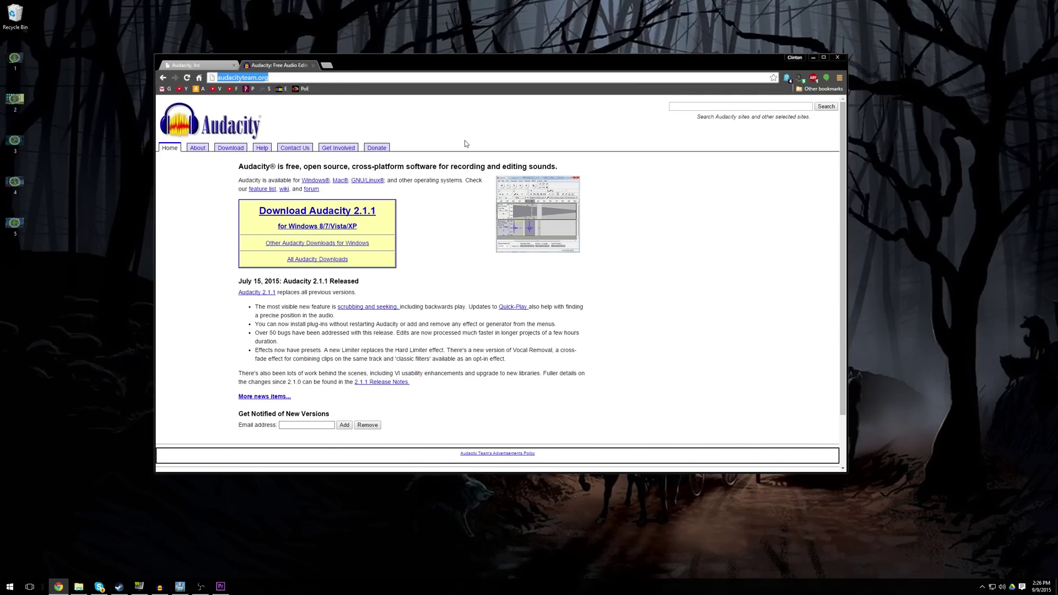
# In Edit > Preferences > Devices, keep the Yeti Stereo Microphone as the recording device
pyautogui.click(813, 57)
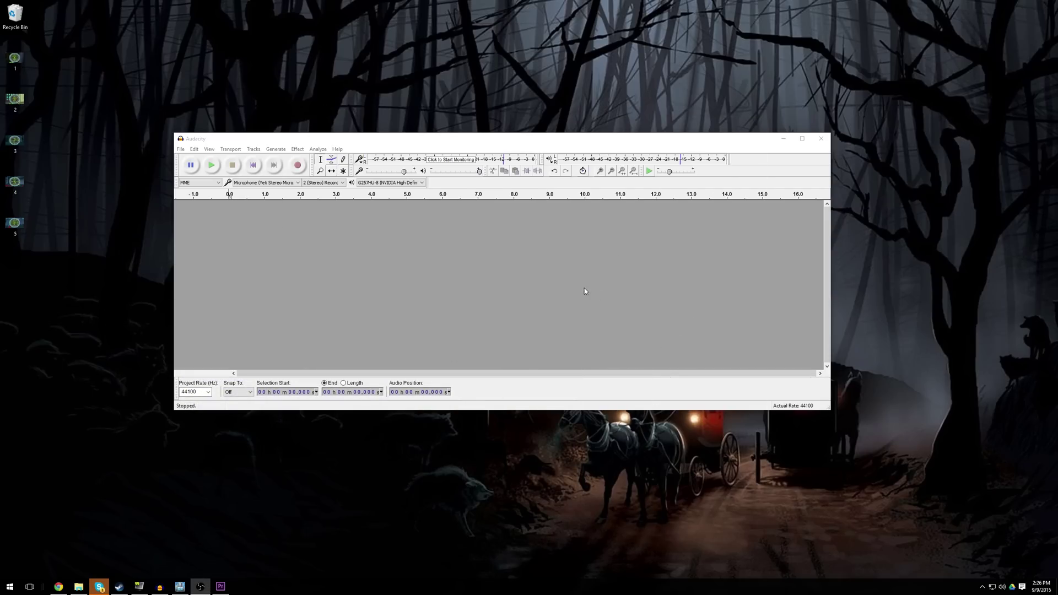
pyautogui.click(193, 151)
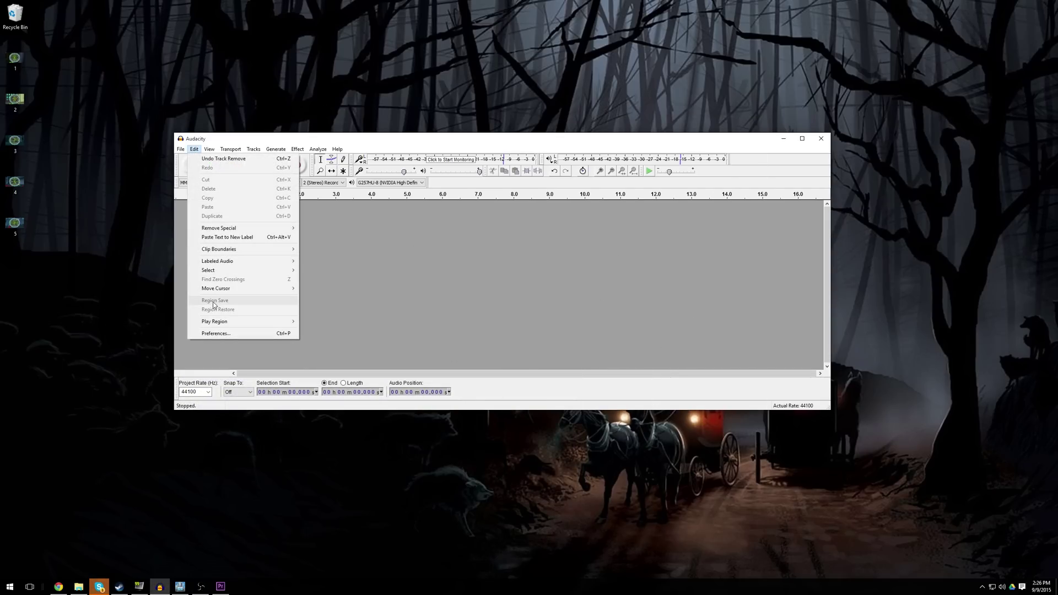
pyautogui.click(216, 333)
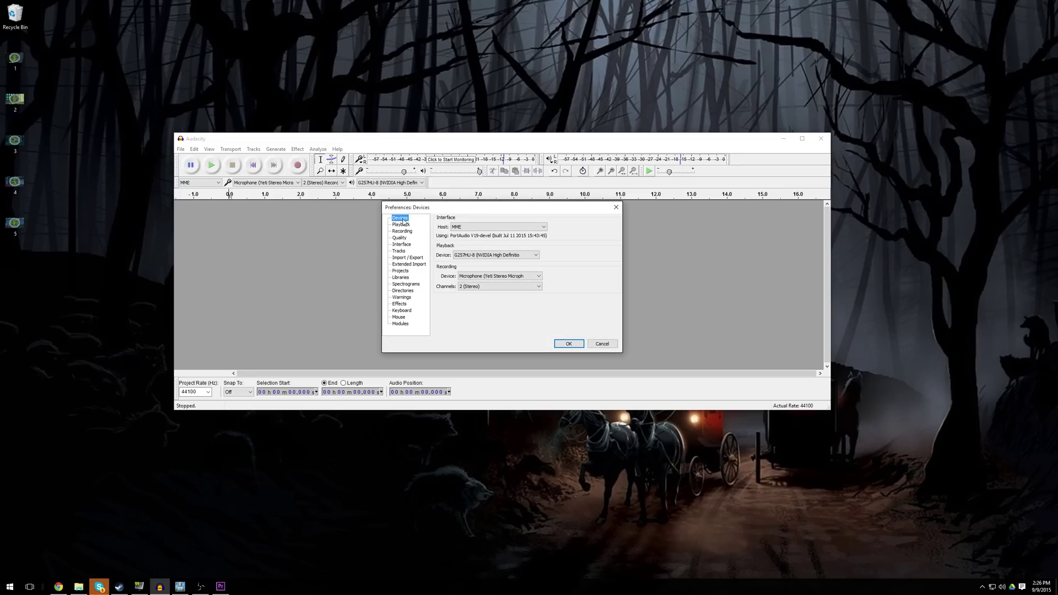
pyautogui.click(464, 277)
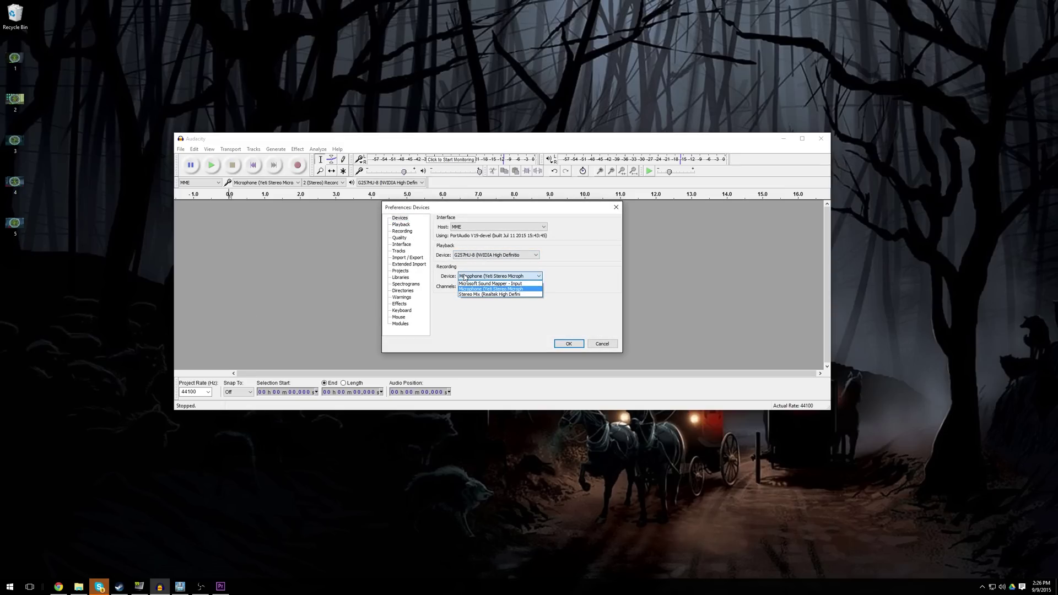
pyautogui.click(494, 290)
pyautogui.click(573, 344)
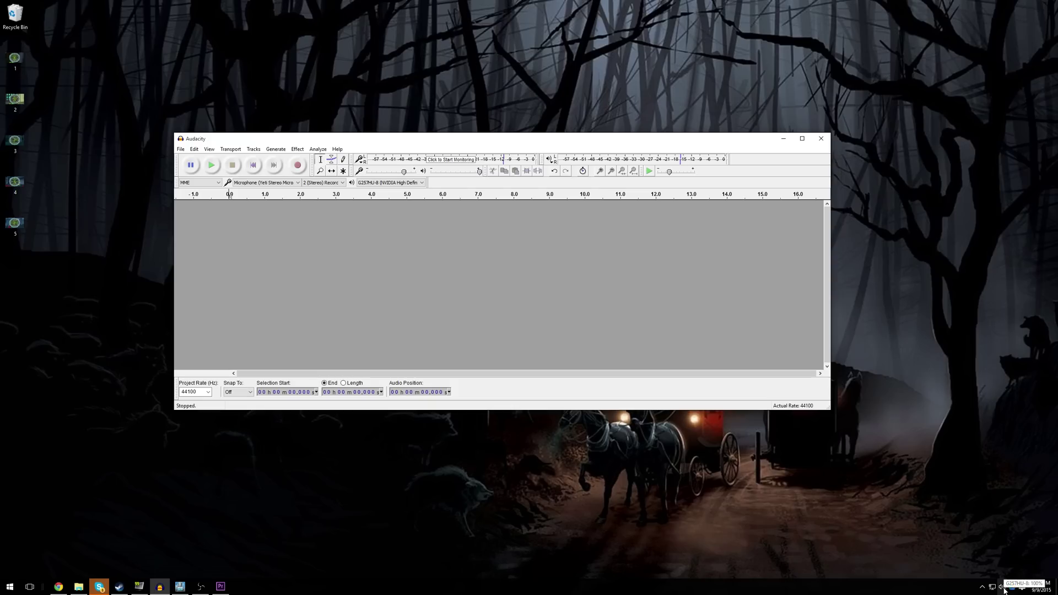
pyautogui.rightClick(1004, 591)
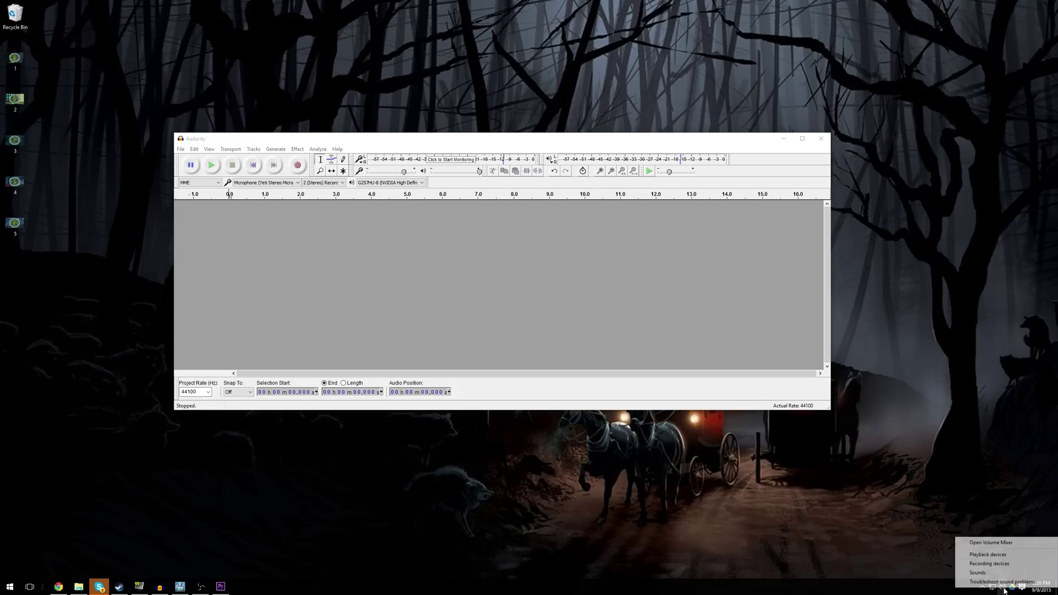
pyautogui.click(989, 564)
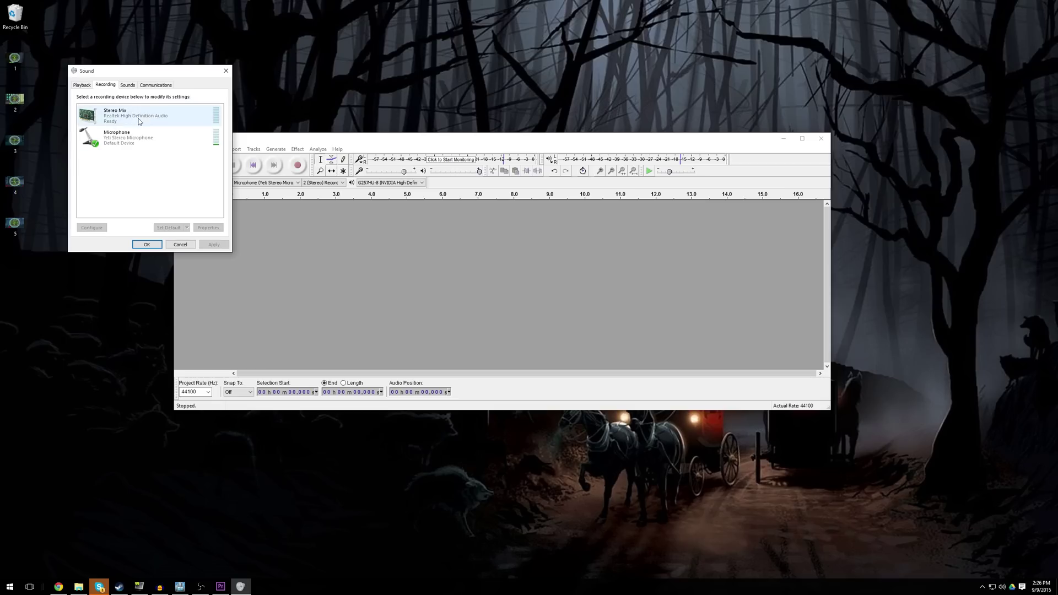
pyautogui.rightClick(102, 167)
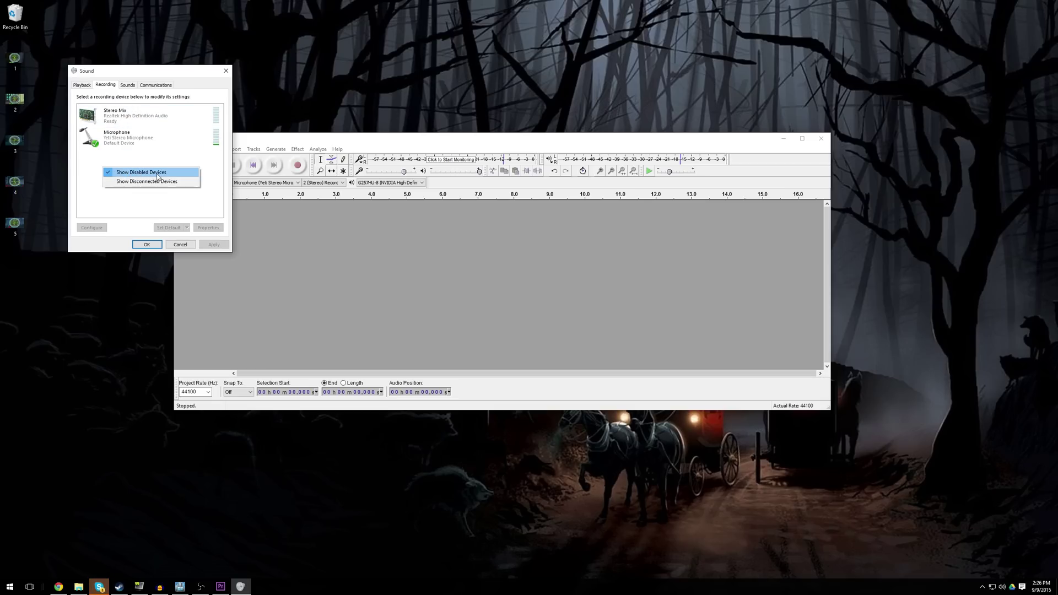
pyautogui.click(88, 164)
pyautogui.rightClick(121, 120)
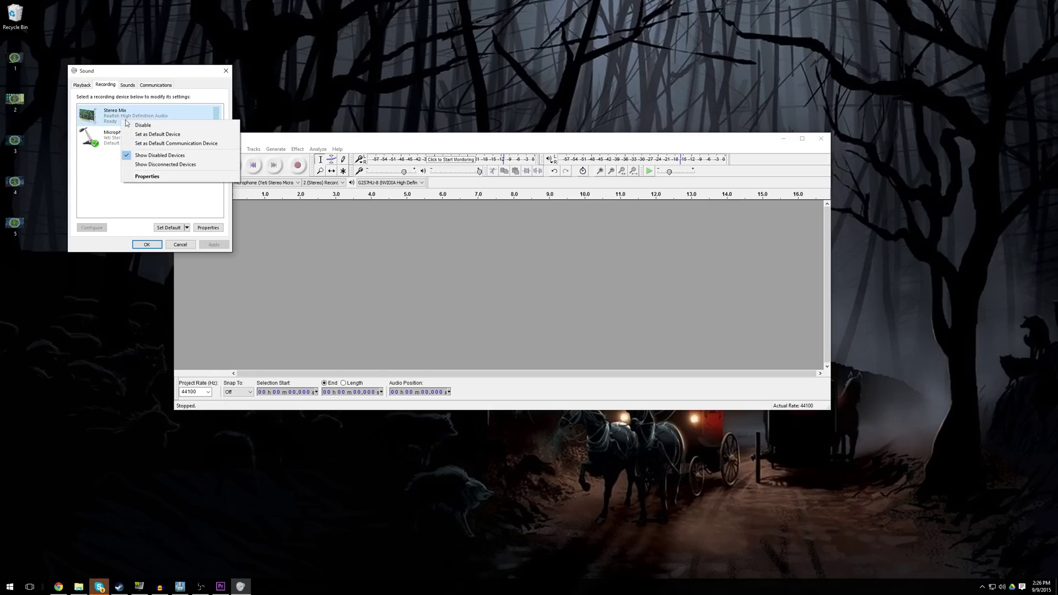
pyautogui.click(105, 174)
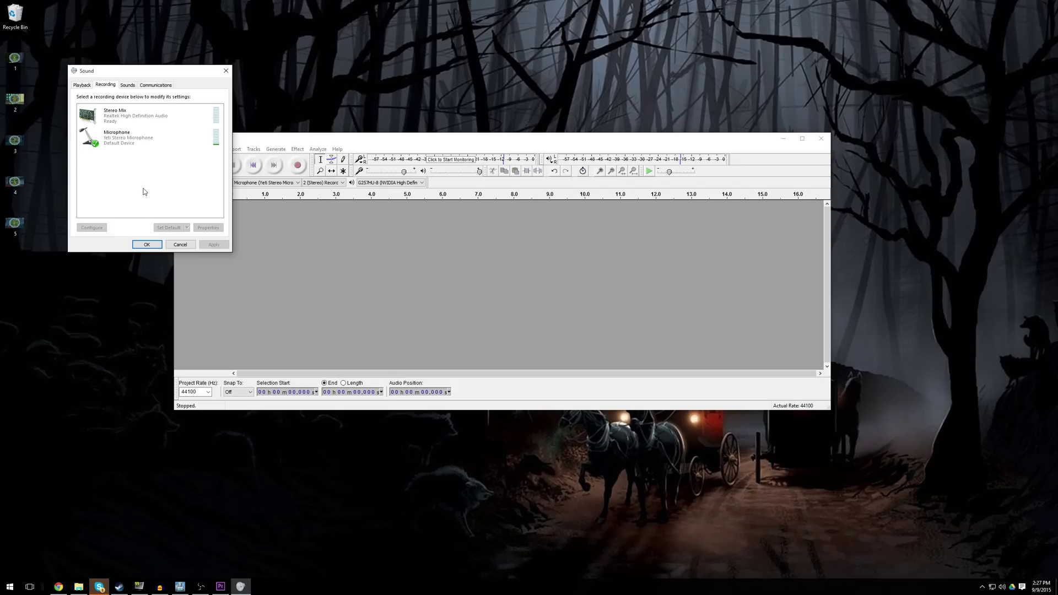
pyautogui.click(147, 244)
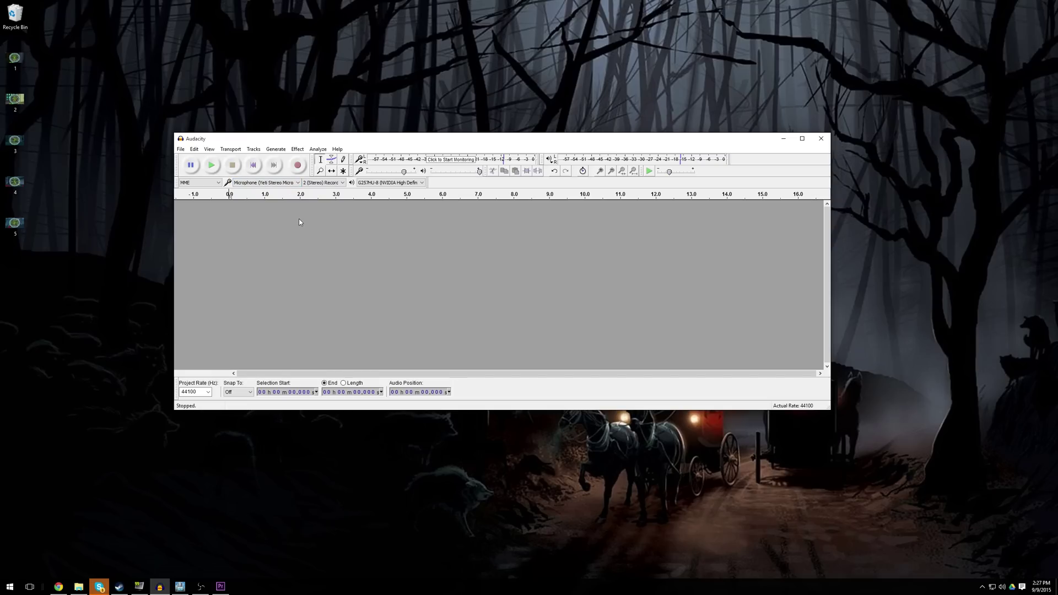
# Record about six seconds of microphone narration, then play the take back and stop
pyautogui.click(296, 167)
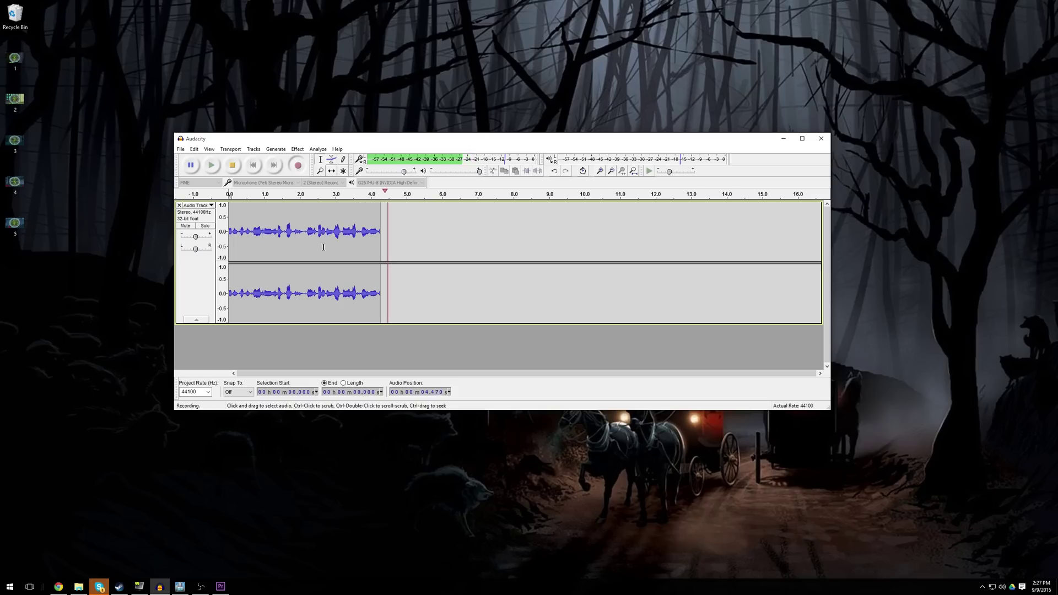
pyautogui.click(233, 166)
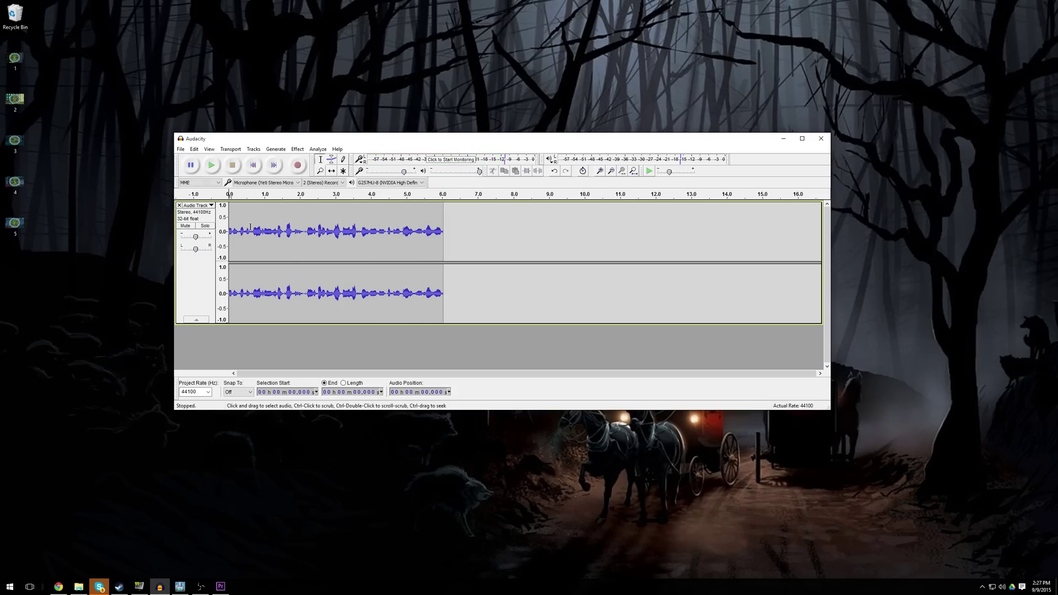
pyautogui.click(212, 166)
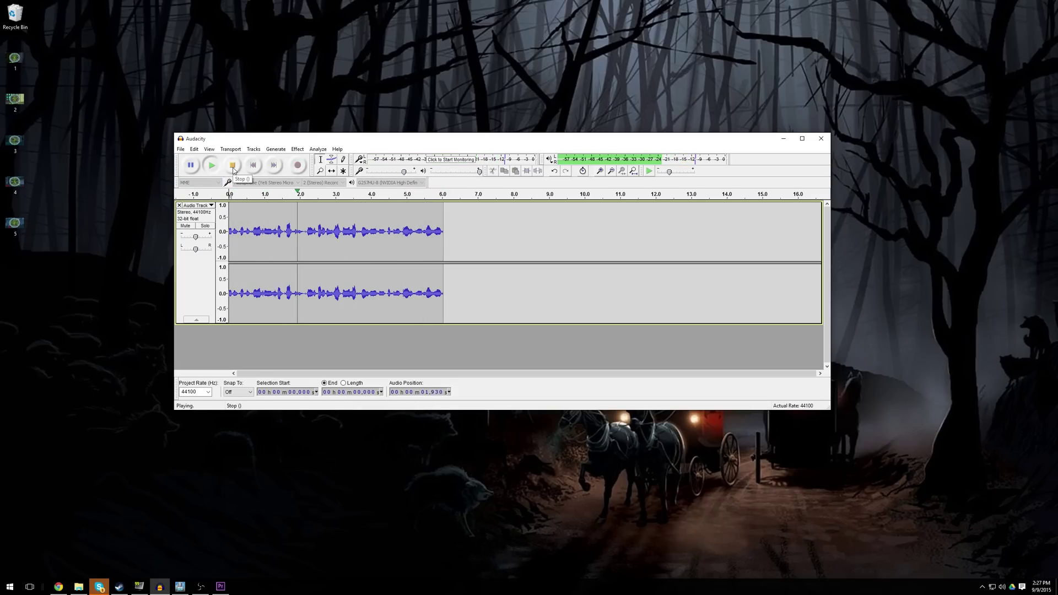
pyautogui.click(233, 168)
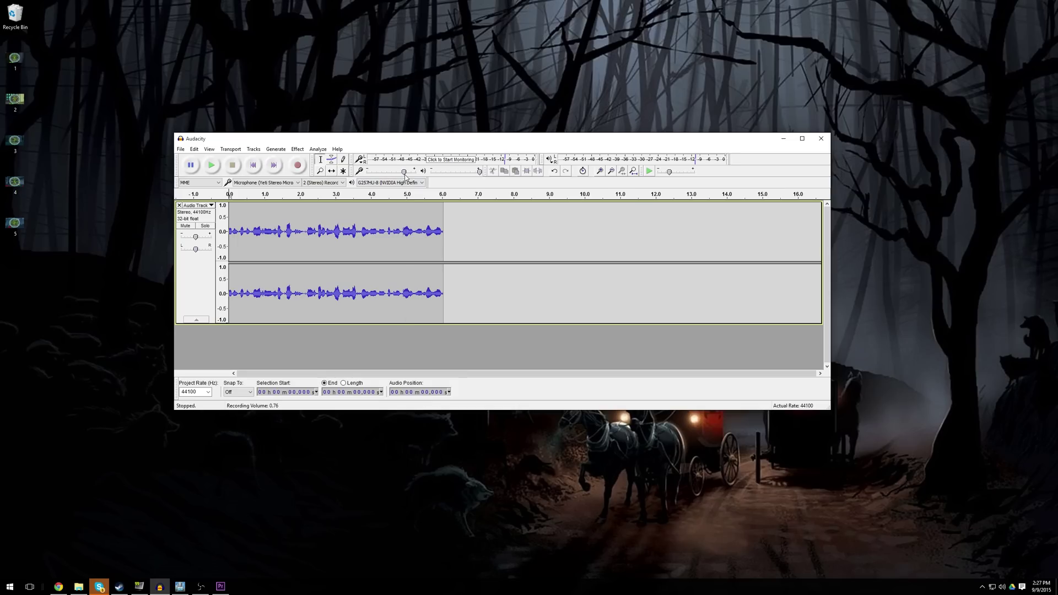
# Check the current value of the recording-volume slider
pyautogui.moveTo(405, 175)
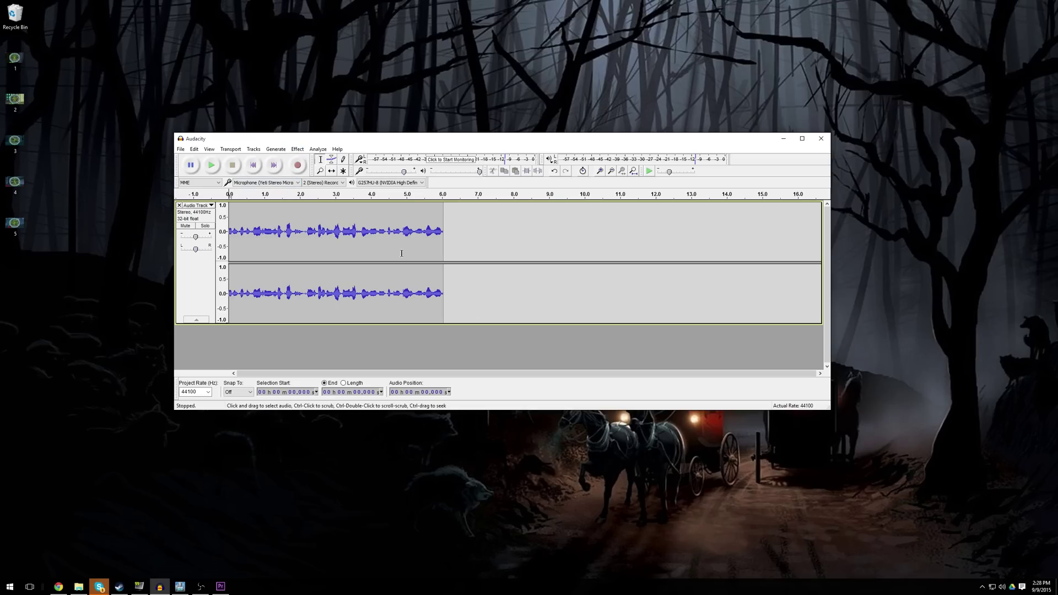
pyautogui.click(298, 149)
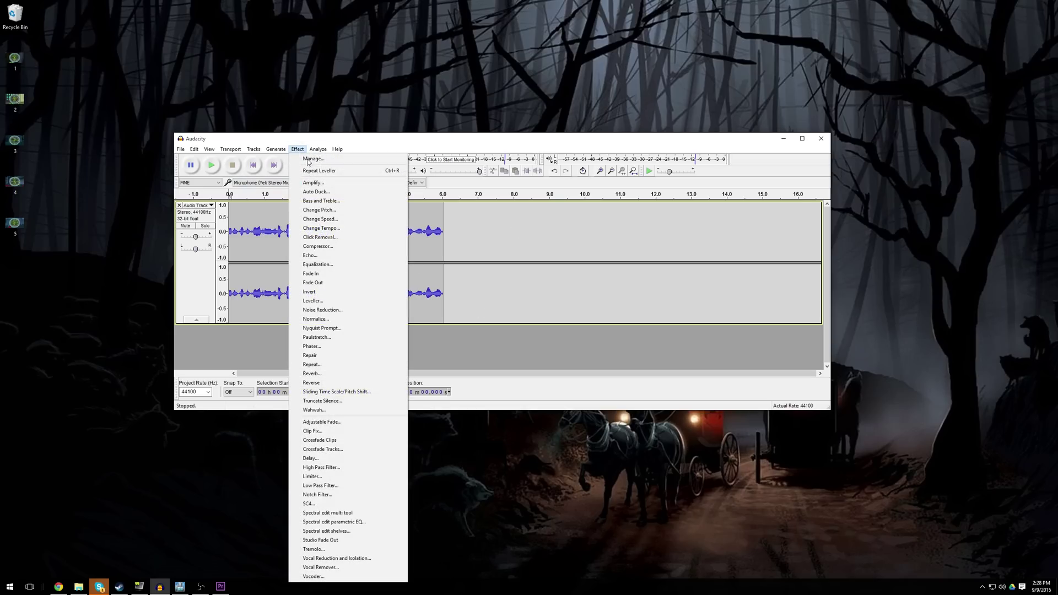
pyautogui.click(329, 193)
pyautogui.moveTo(517, 264); pyautogui.dragTo(518, 268)
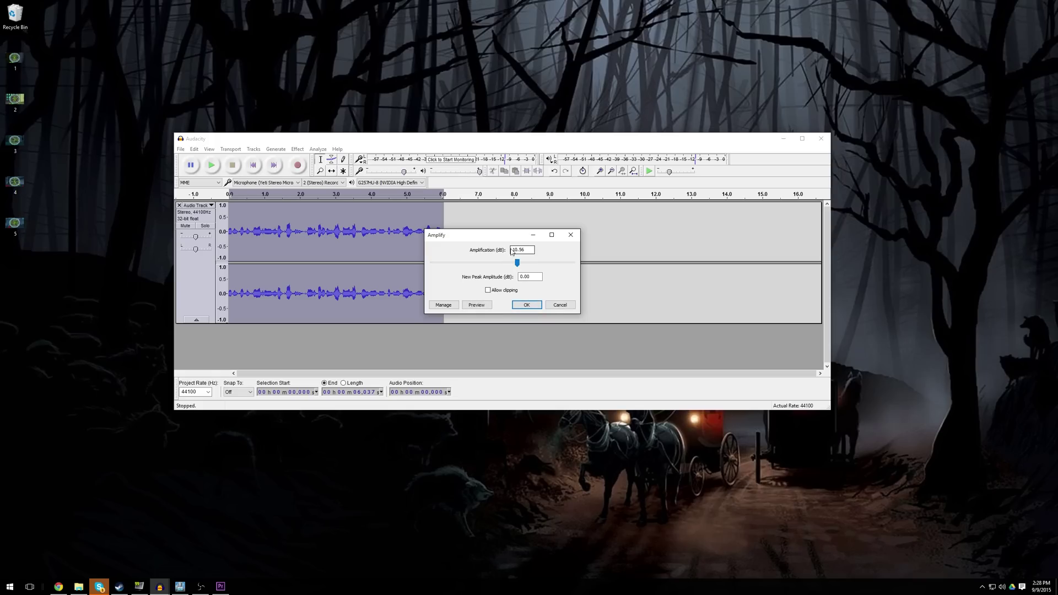
pyautogui.click(527, 307)
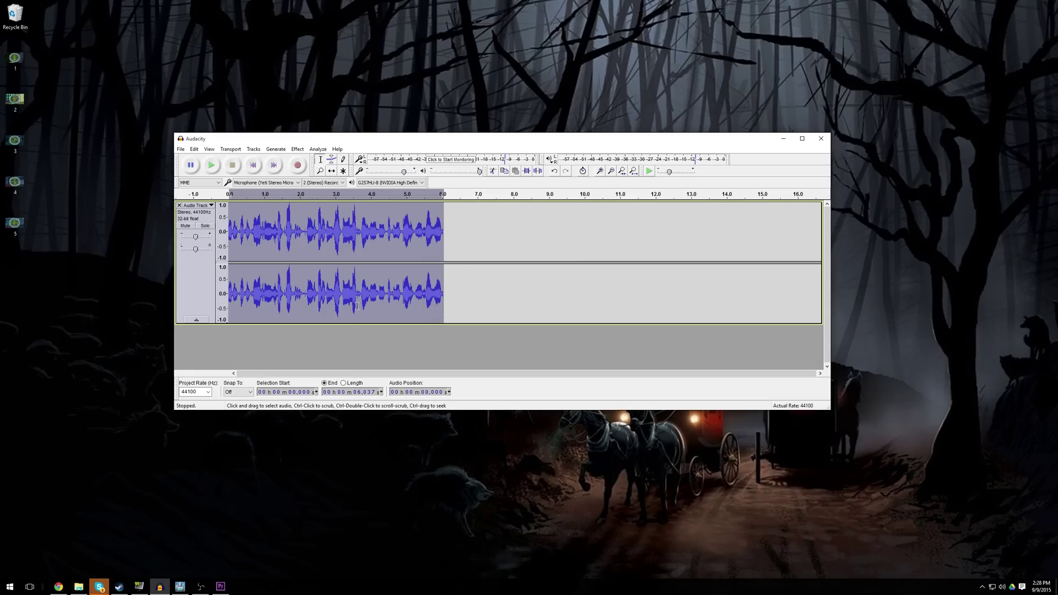
pyautogui.click(212, 167)
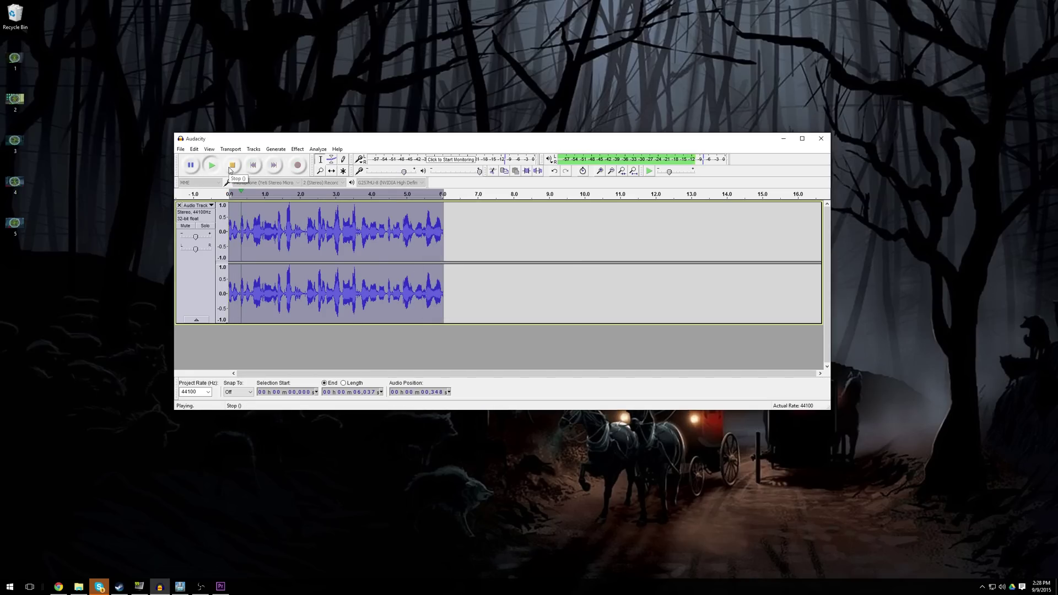
pyautogui.click(231, 167)
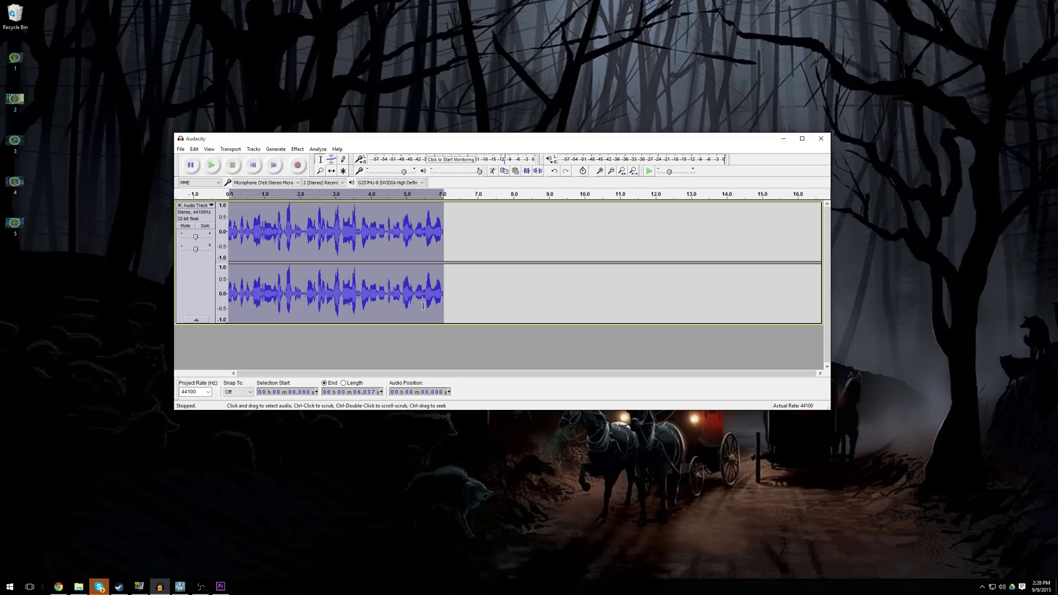
pyautogui.hotkey('ctrl', 'z')
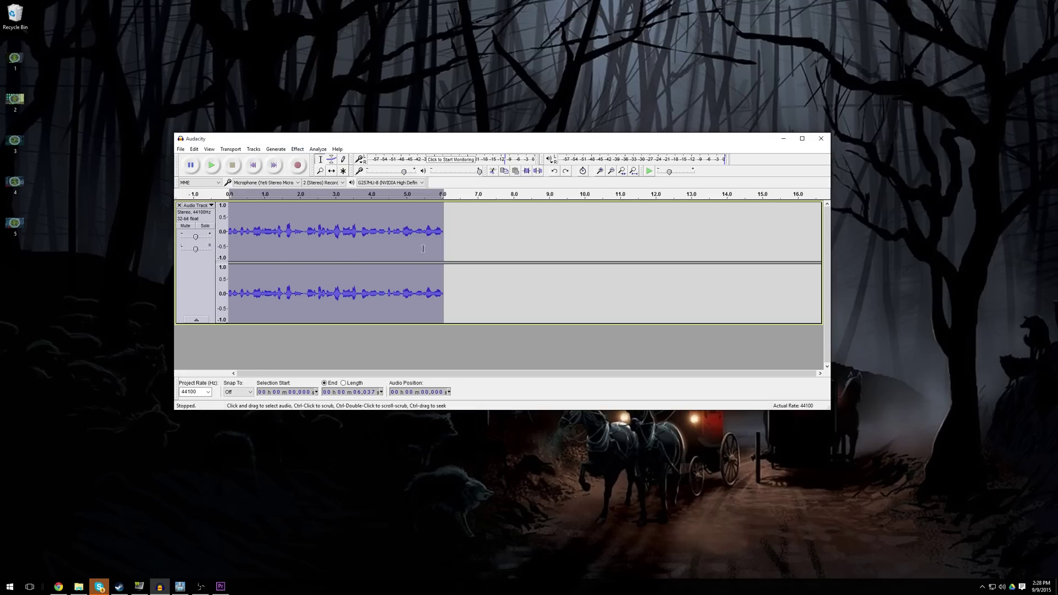
# Apply Effect > Leveller to the narration at Moderate degree with a -70 dB noise threshold
pyautogui.click(295, 150)
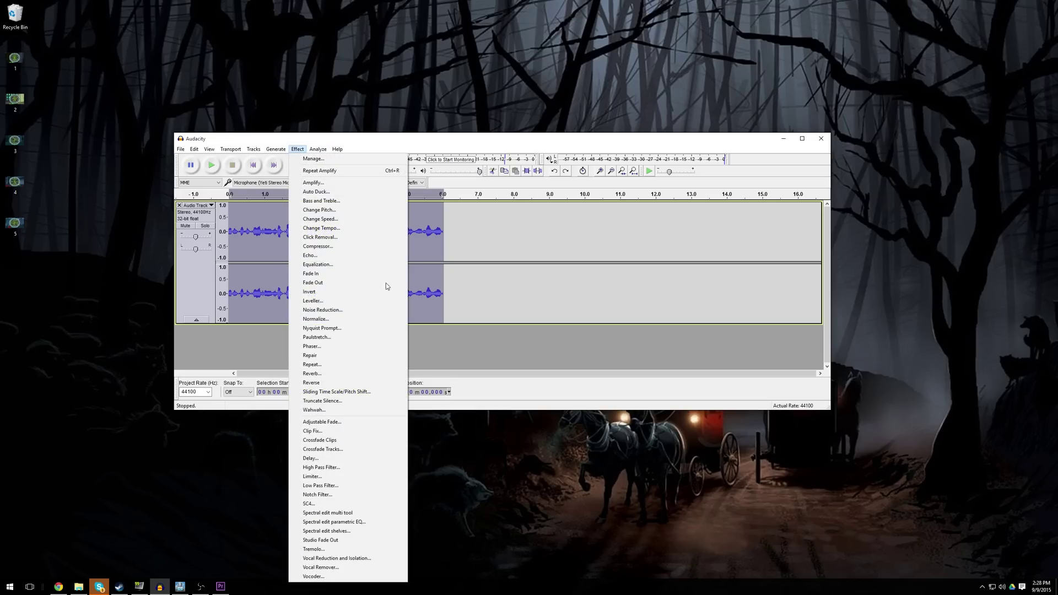
pyautogui.click(386, 302)
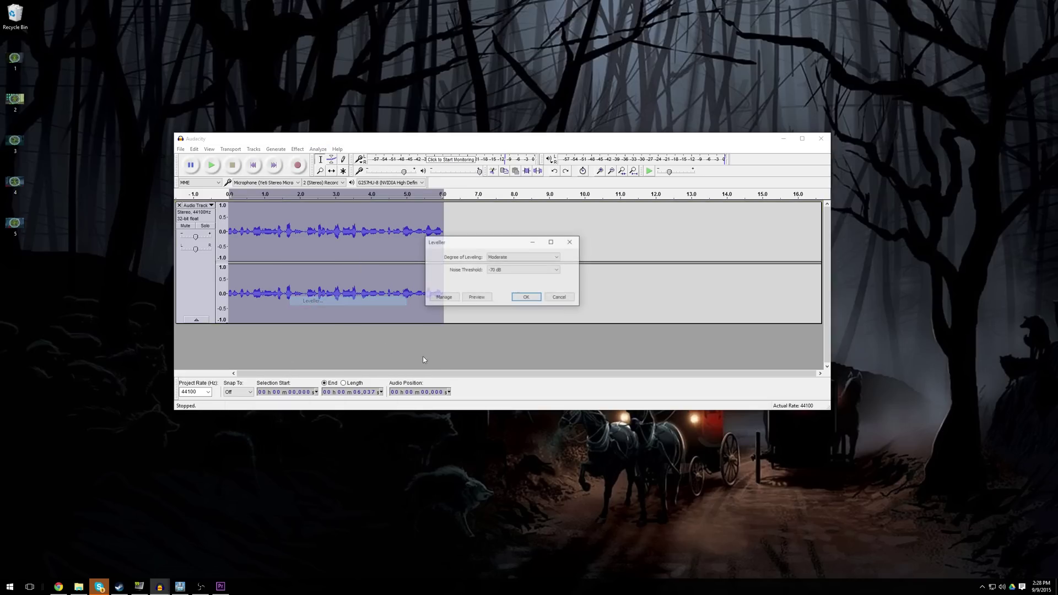
pyautogui.click(527, 298)
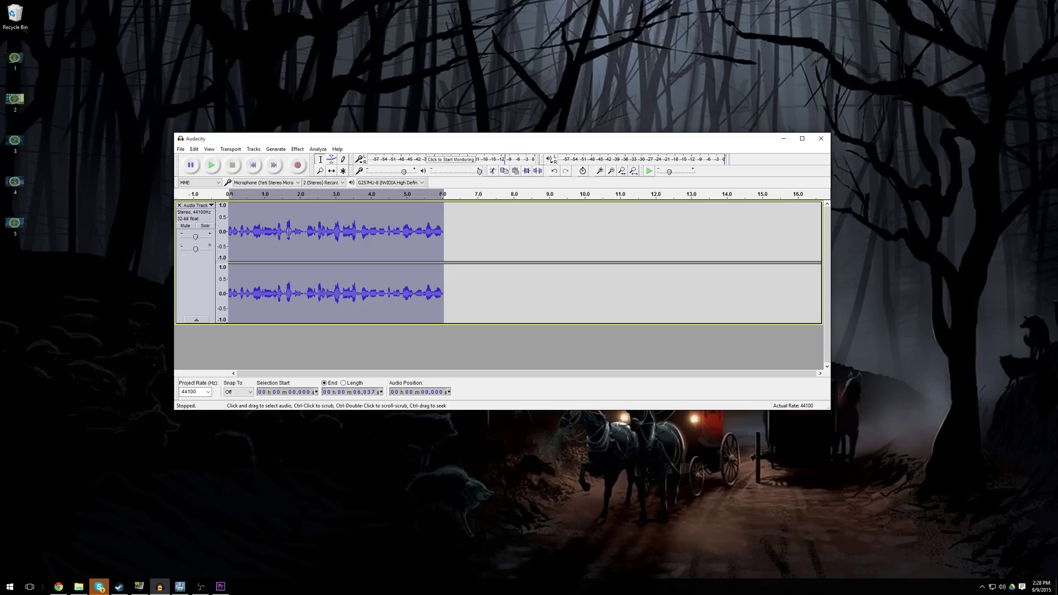
# Close the old Audacity track, then leave Fraps' Movies 'Record external input' option unticked
pyautogui.click(179, 205)
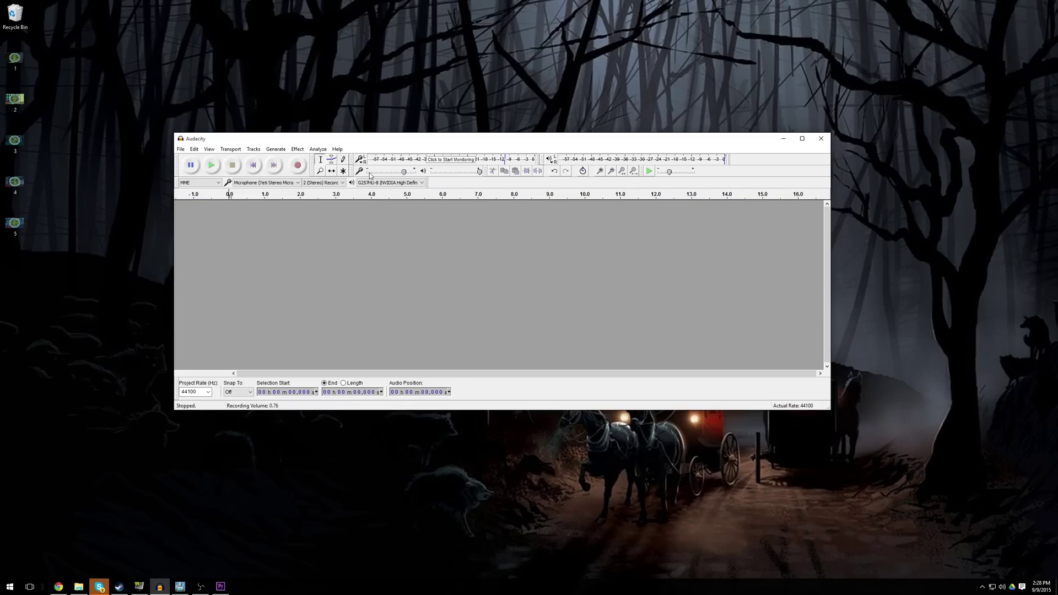
pyautogui.moveTo(420, 144); pyautogui.dragTo(295, 155)
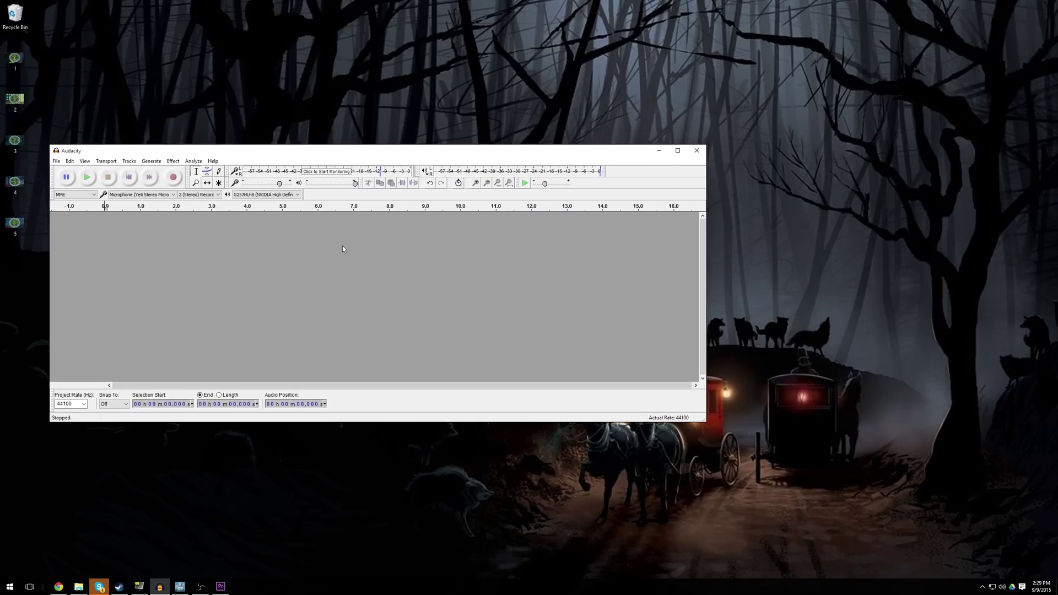
pyautogui.click(200, 586)
pyautogui.click(139, 587)
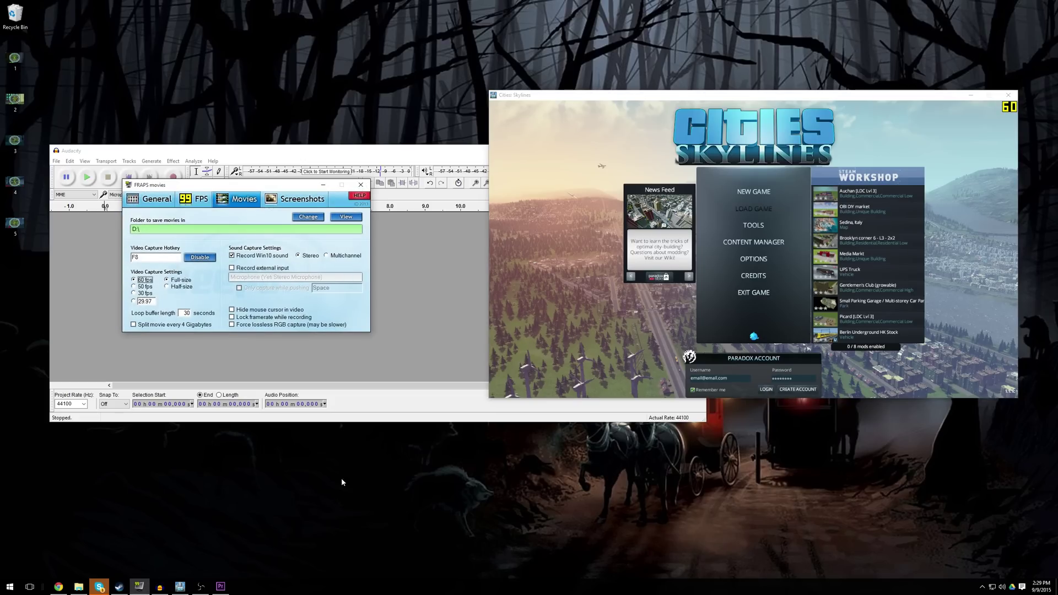
pyautogui.click(235, 270)
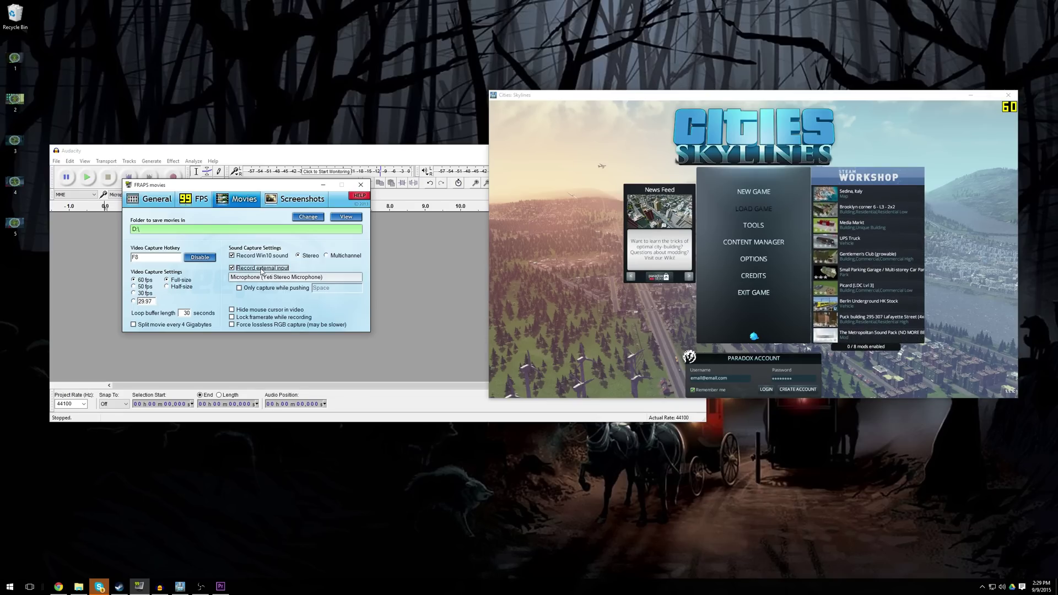
pyautogui.click(269, 269)
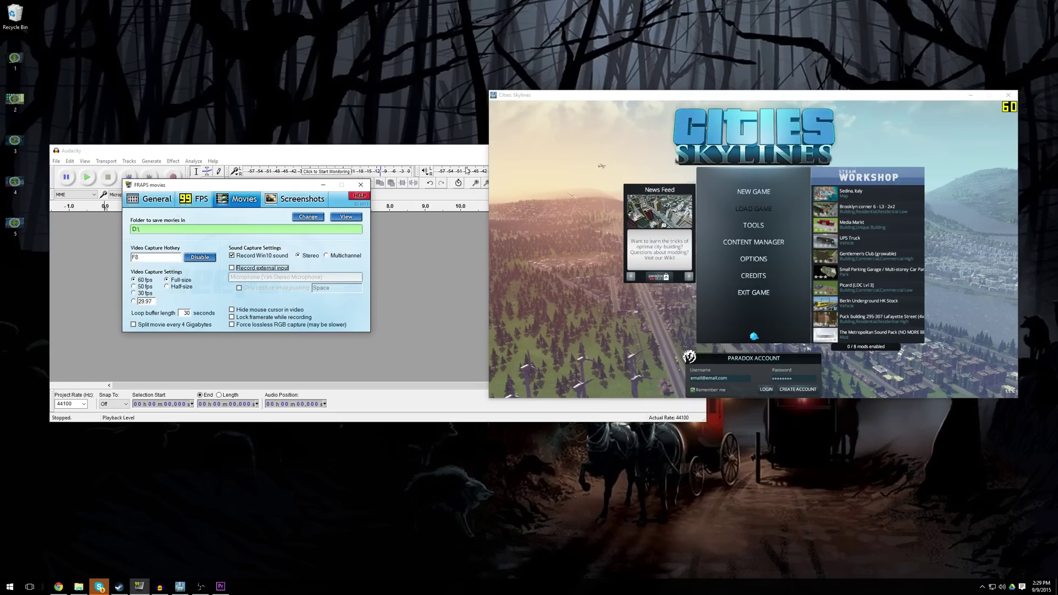
pyautogui.click(443, 157)
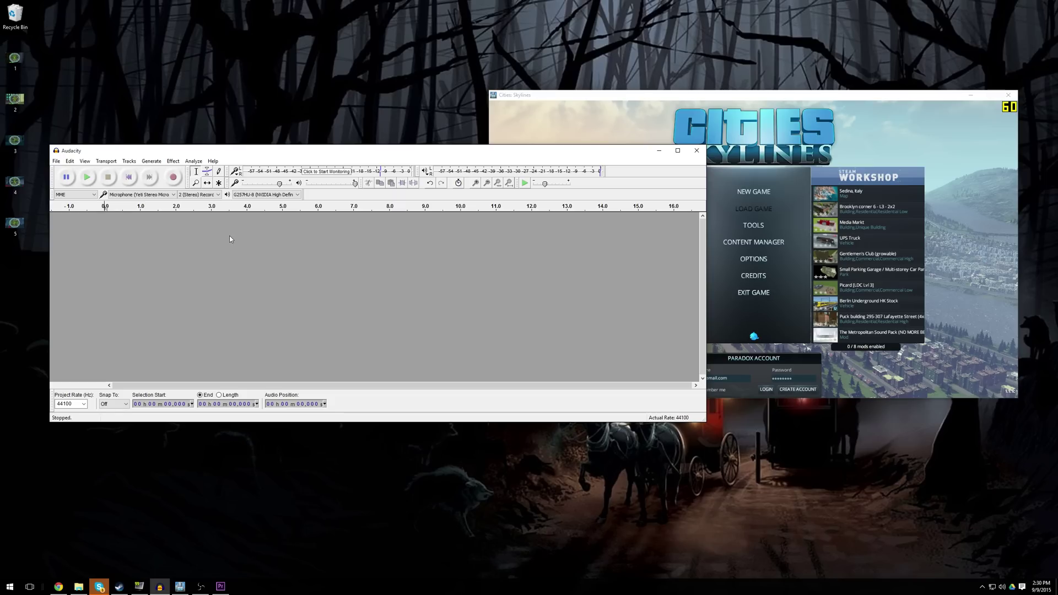
# Start a new Audacity narration recording and begin the Fraps capture of Cities: Skylines
pyautogui.click(554, 99)
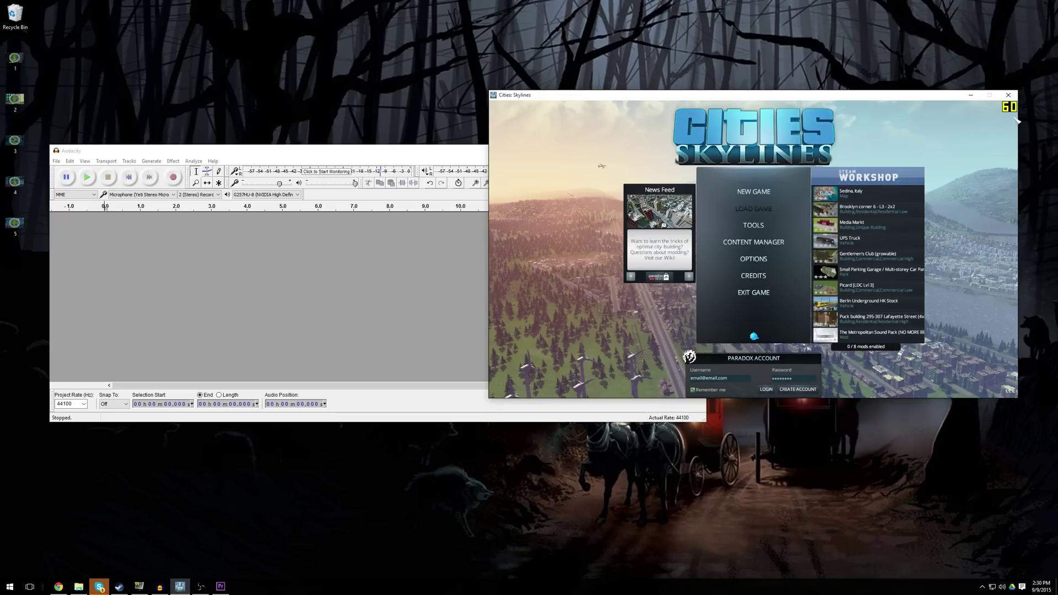
pyautogui.click(411, 160)
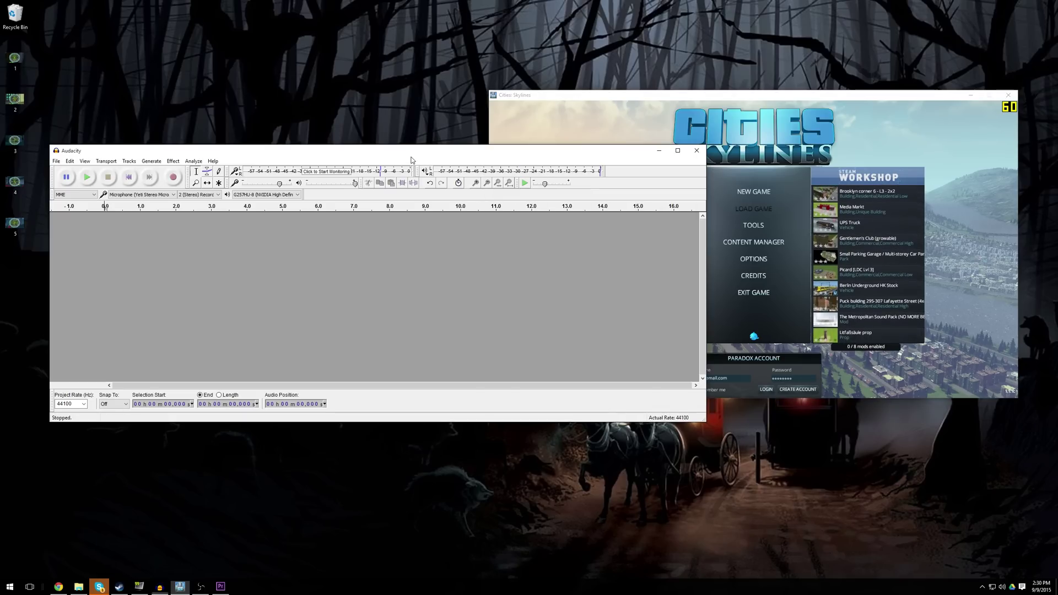
pyautogui.click(173, 177)
pyautogui.hotkey('alt', 'Tab')
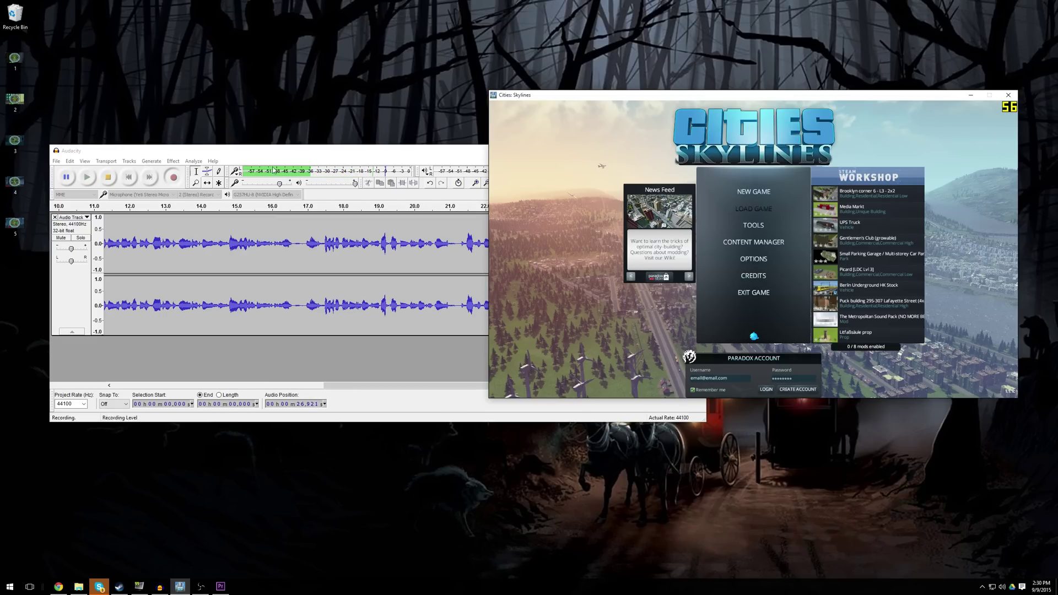
# Stop the narration recording and scroll back to inspect the track's opening
pyautogui.click(108, 180)
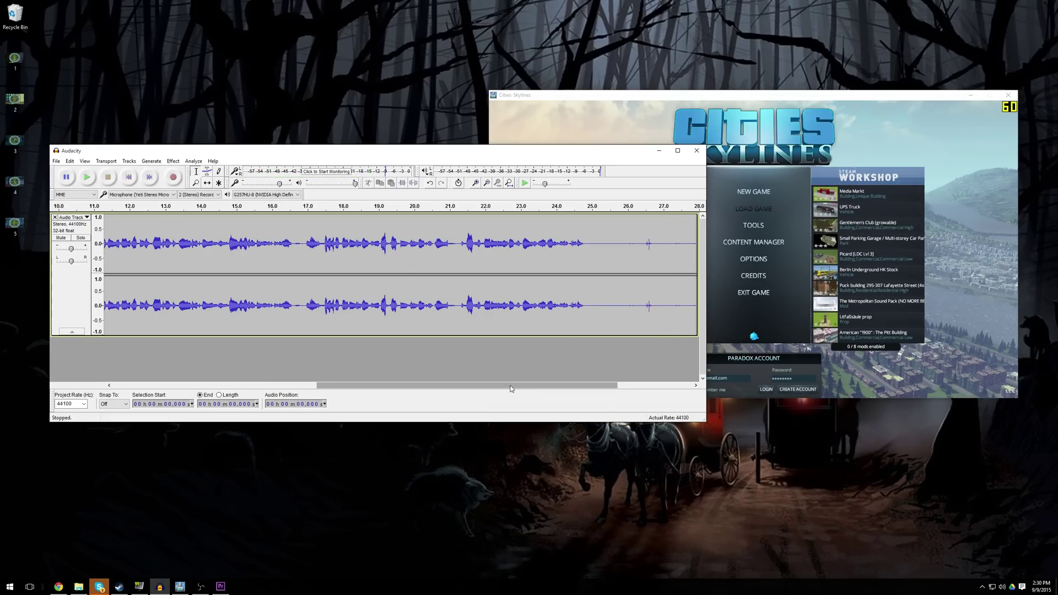
pyautogui.moveTo(511, 385); pyautogui.dragTo(300, 386)
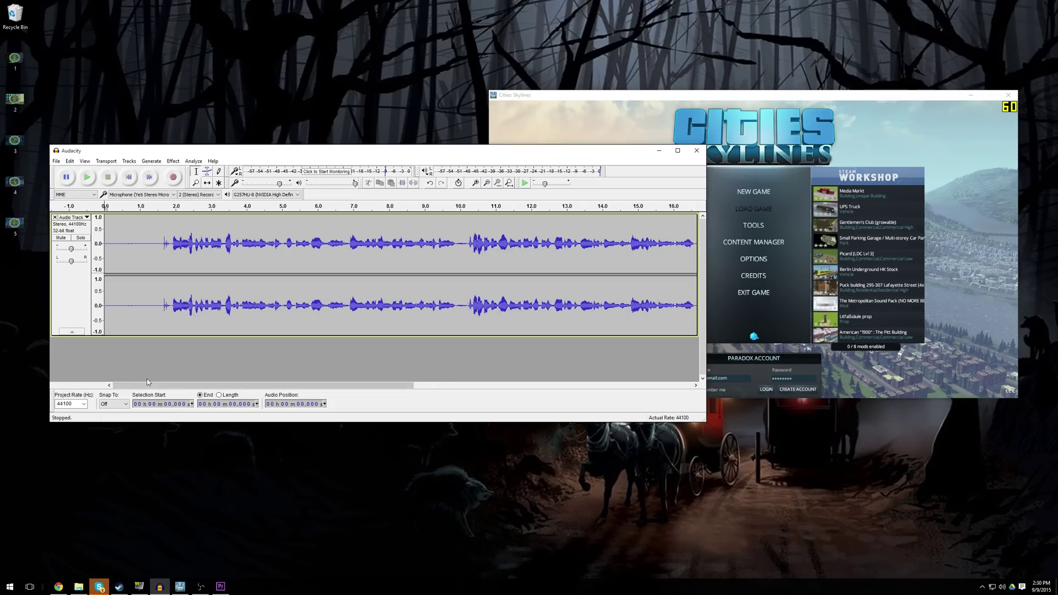
pyautogui.moveTo(117, 248); pyautogui.dragTo(147, 249)
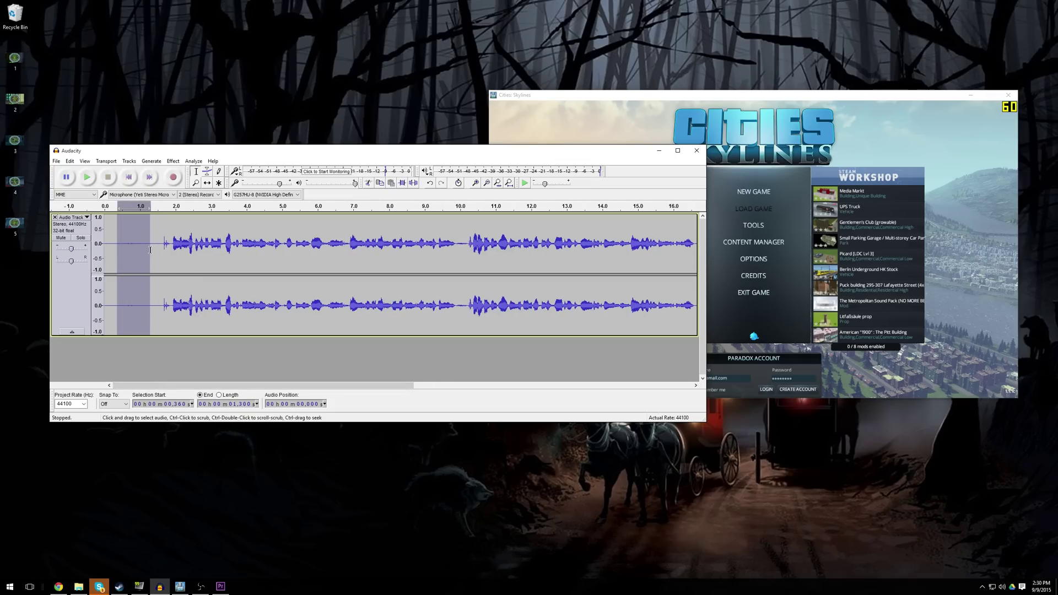
pyautogui.click(114, 248)
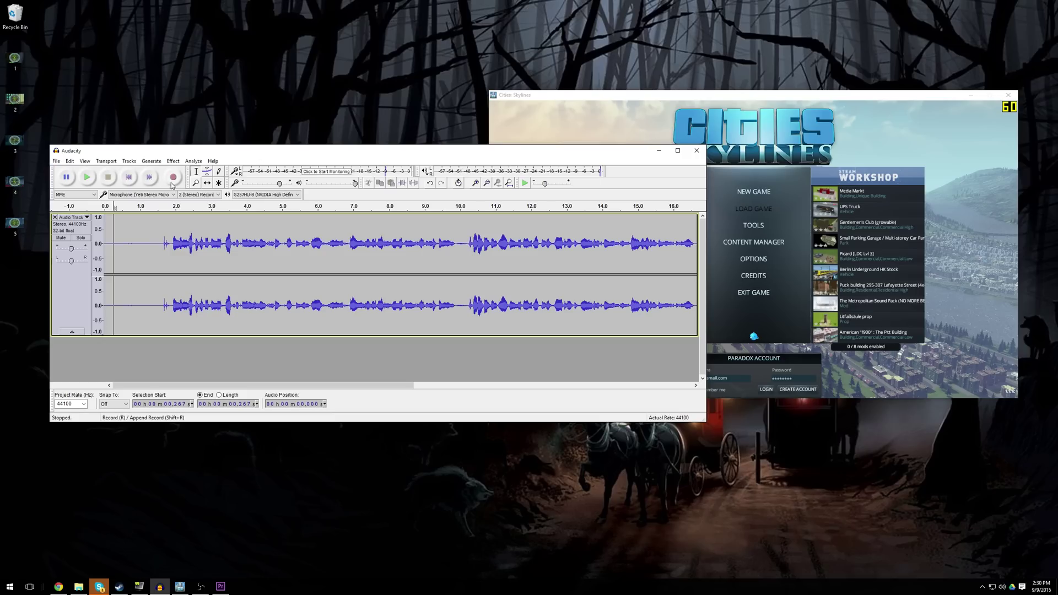
pyautogui.click(643, 95)
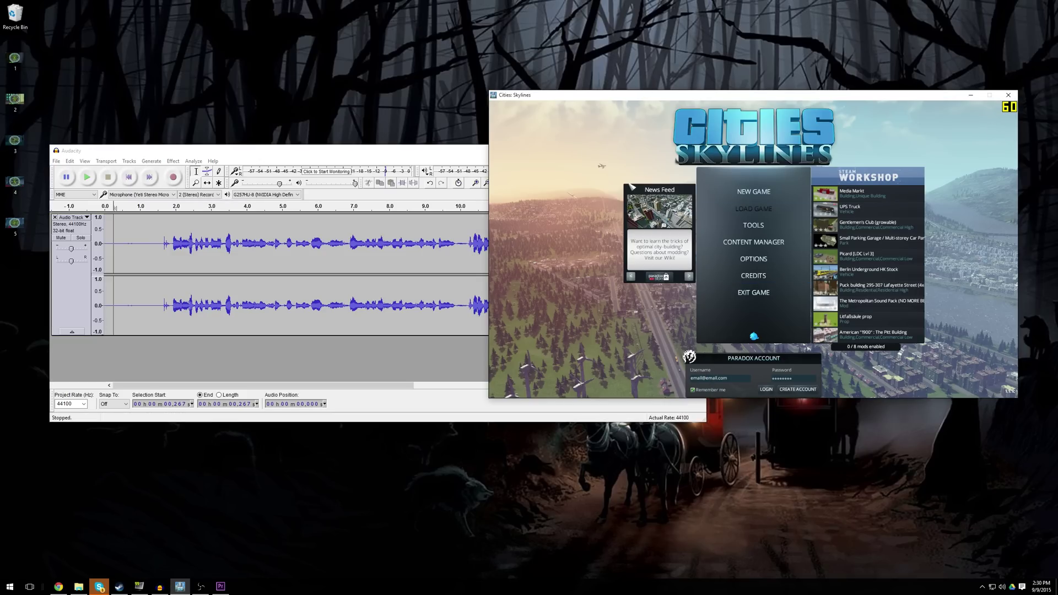
pyautogui.click(188, 152)
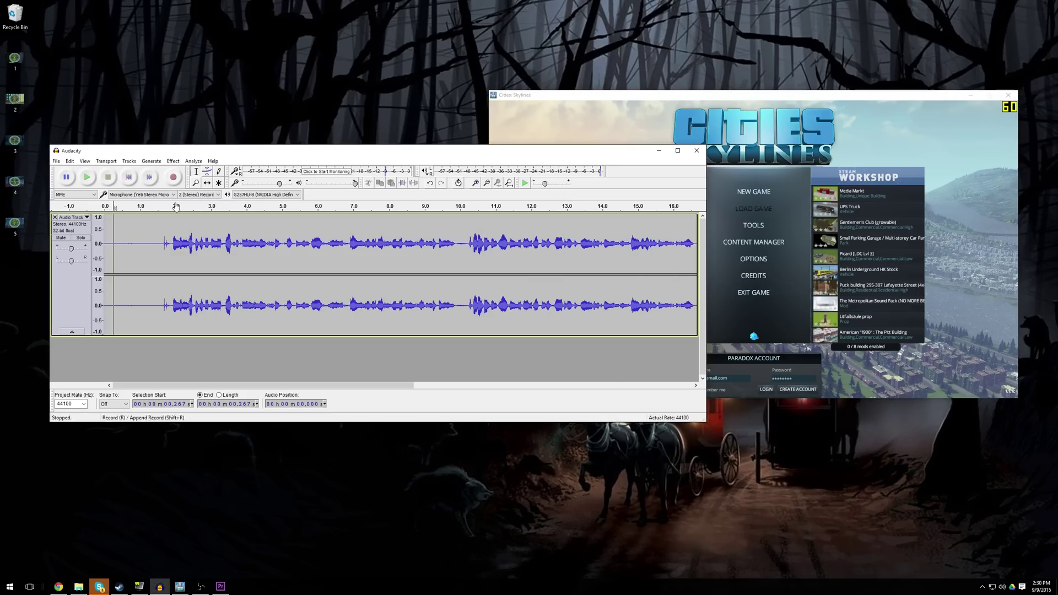
# Preview from about 1.2 s, then delete the silence from 0 to about 1.65 s
pyautogui.click(149, 243)
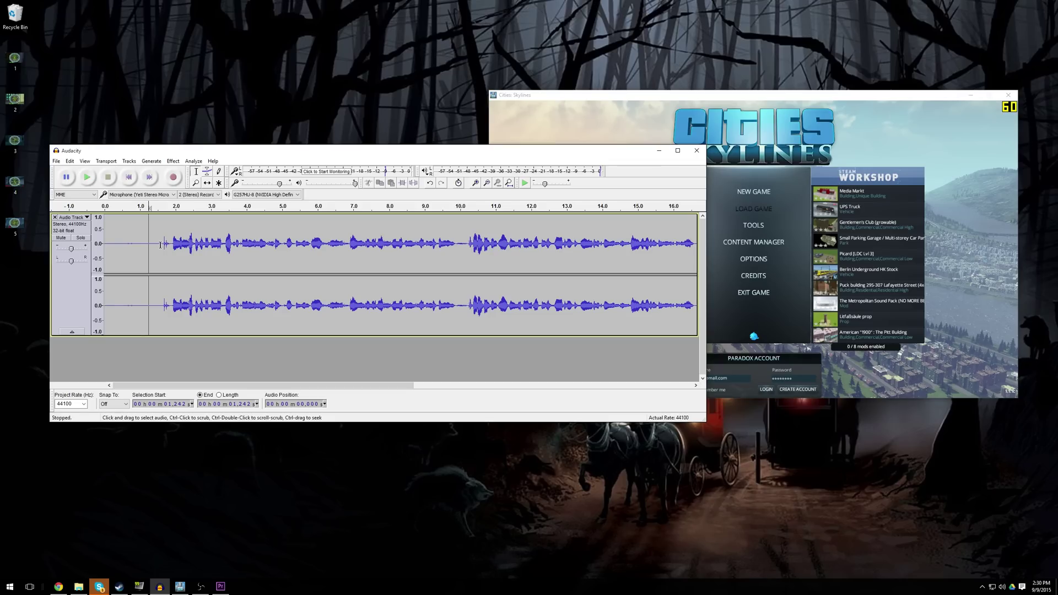
pyautogui.click(87, 177)
pyautogui.moveTo(164, 243); pyautogui.dragTo(95, 243)
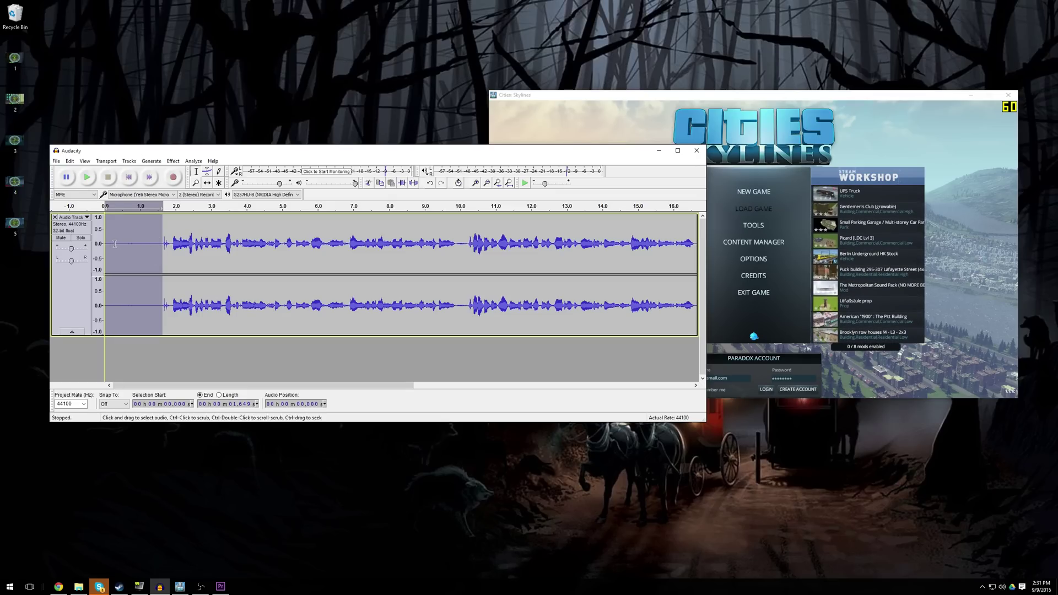
pyautogui.press('Delete')
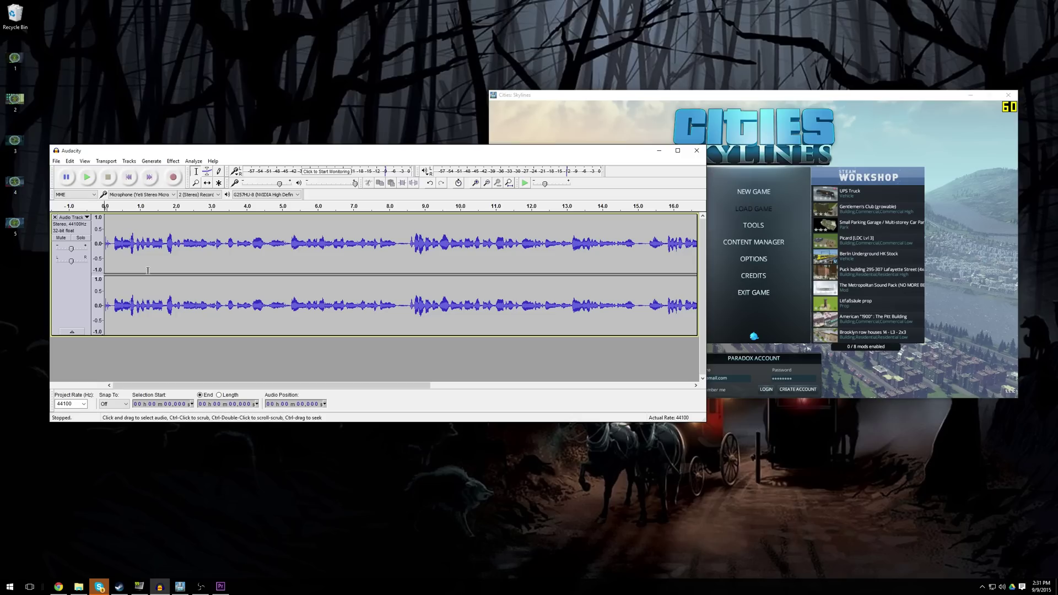
# Scroll to the track's end and preview the narration from about 24 seconds
pyautogui.moveTo(266, 386); pyautogui.dragTo(526, 385)
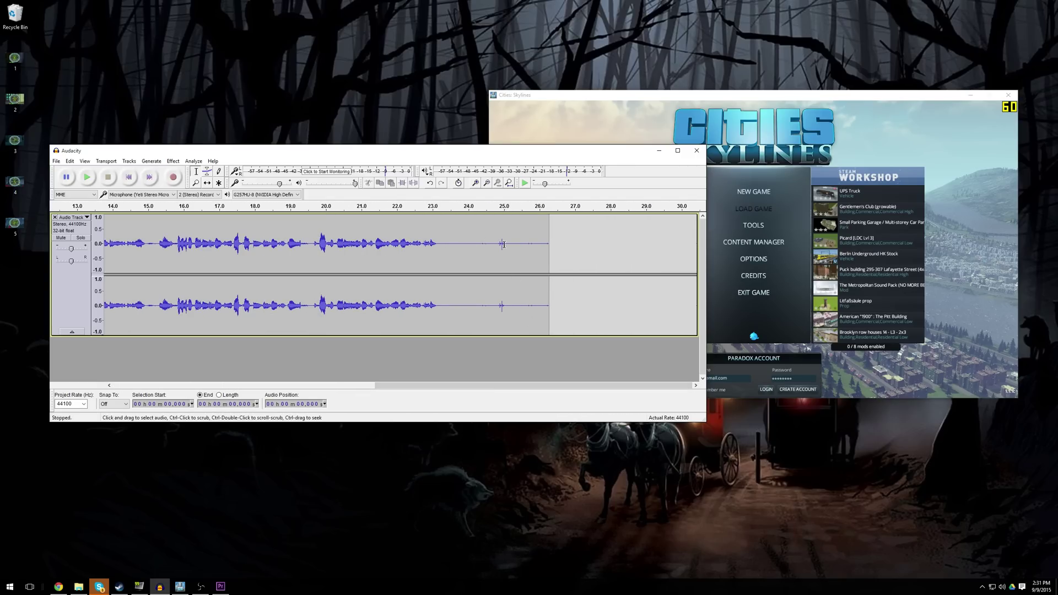
pyautogui.click(470, 243)
pyautogui.click(87, 177)
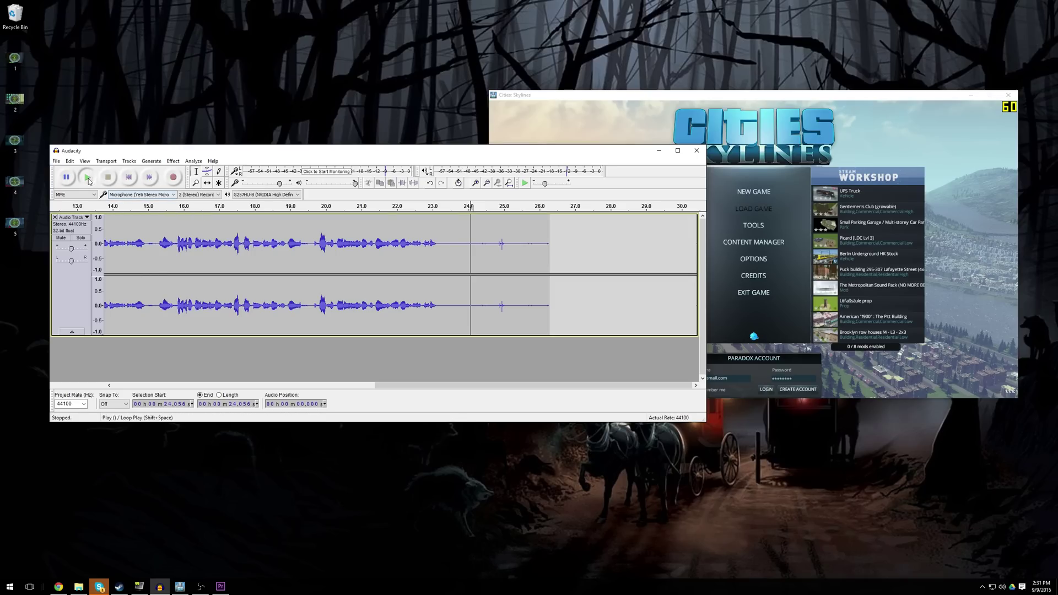
pyautogui.click(105, 179)
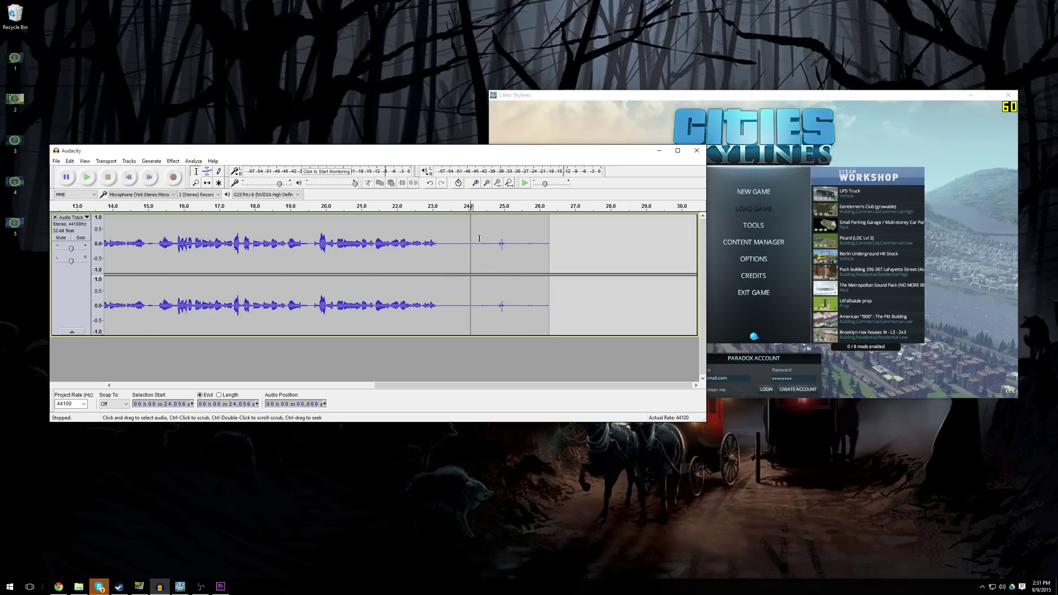
# Delete the trailing noise from 25.031 s to 26.761 s
pyautogui.click(504, 244)
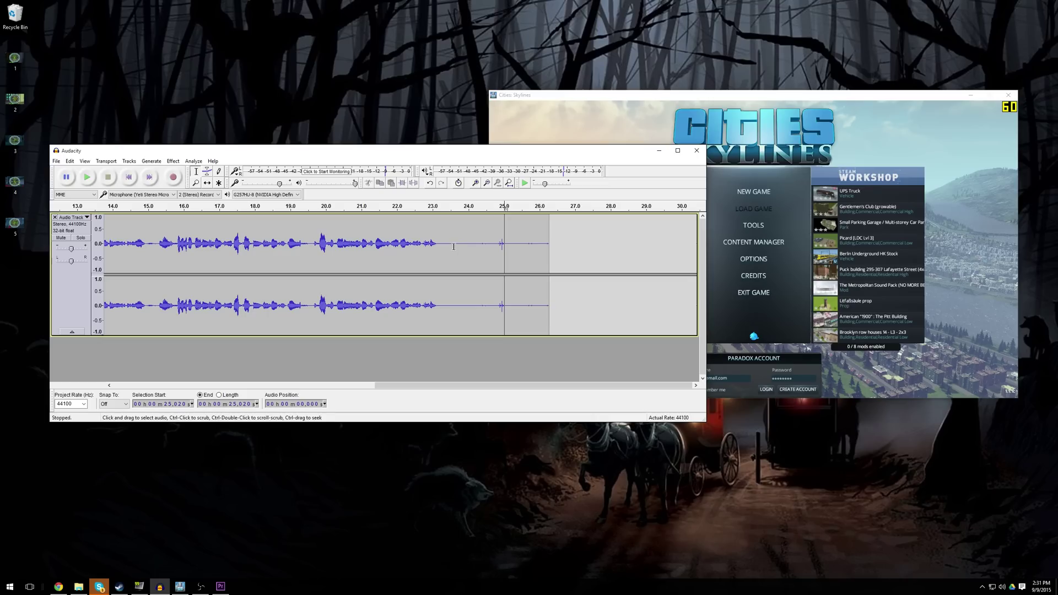
pyautogui.moveTo(441, 244); pyautogui.dragTo(577, 246)
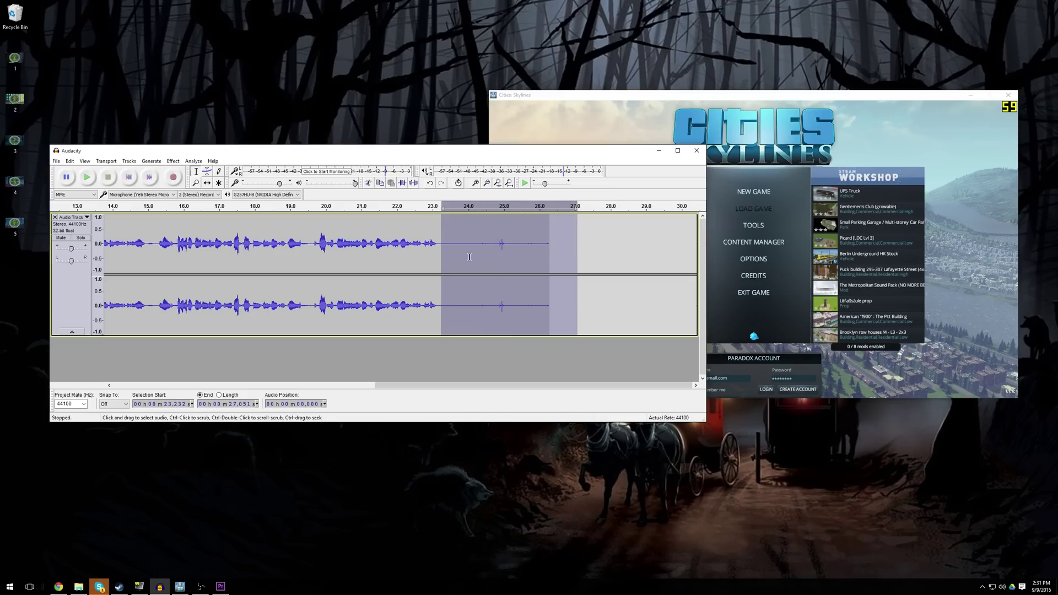
pyautogui.click(455, 245)
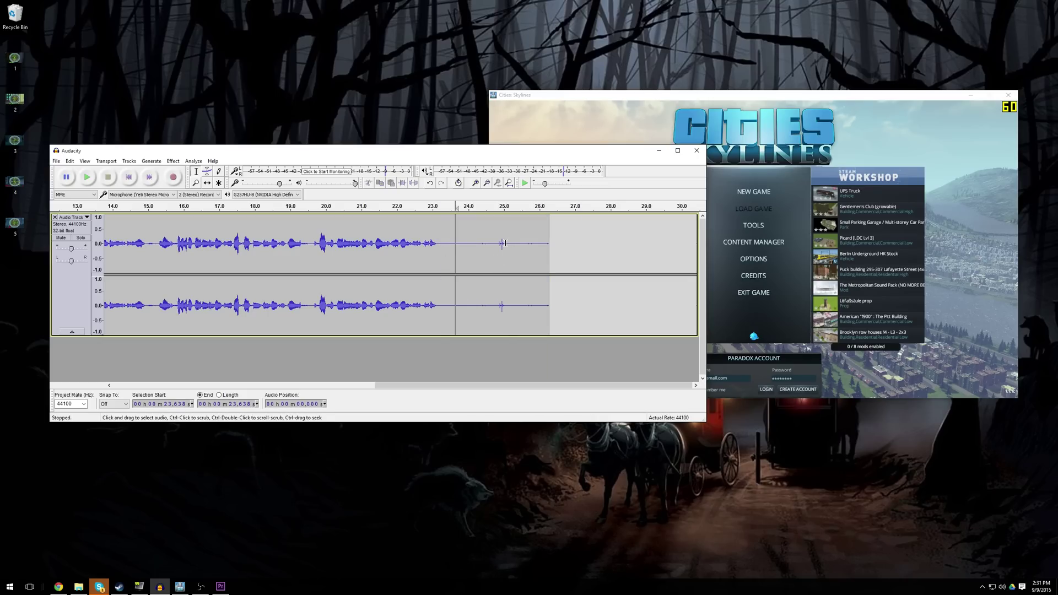
pyautogui.moveTo(505, 243); pyautogui.dragTo(568, 246)
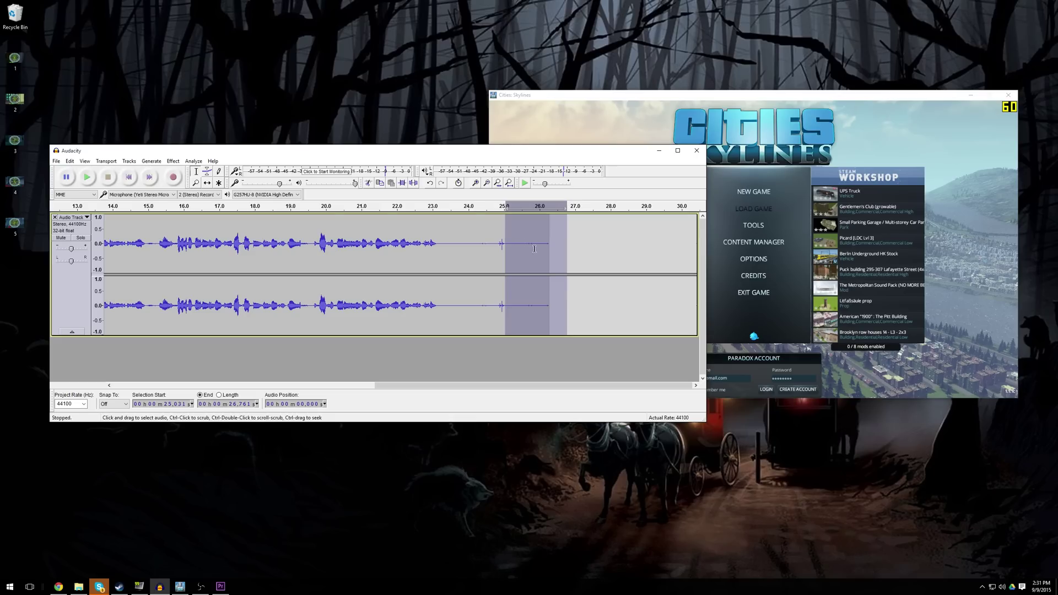
pyautogui.press('Delete')
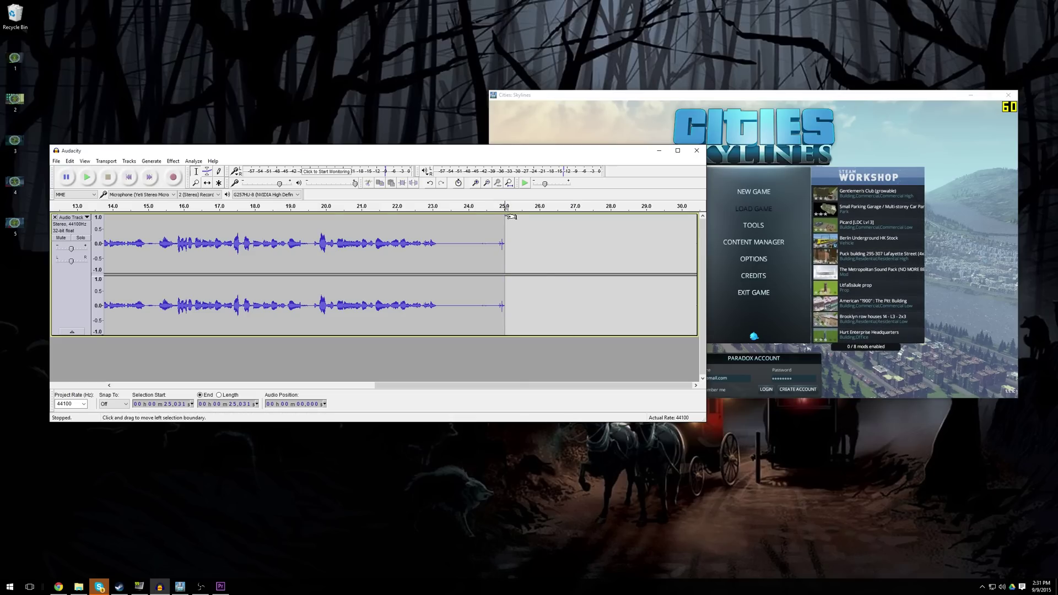
# On the 2TB Recording Drive (D:), select the Cities 2015-09-09 capture to see its 24-second length
pyautogui.click(79, 587)
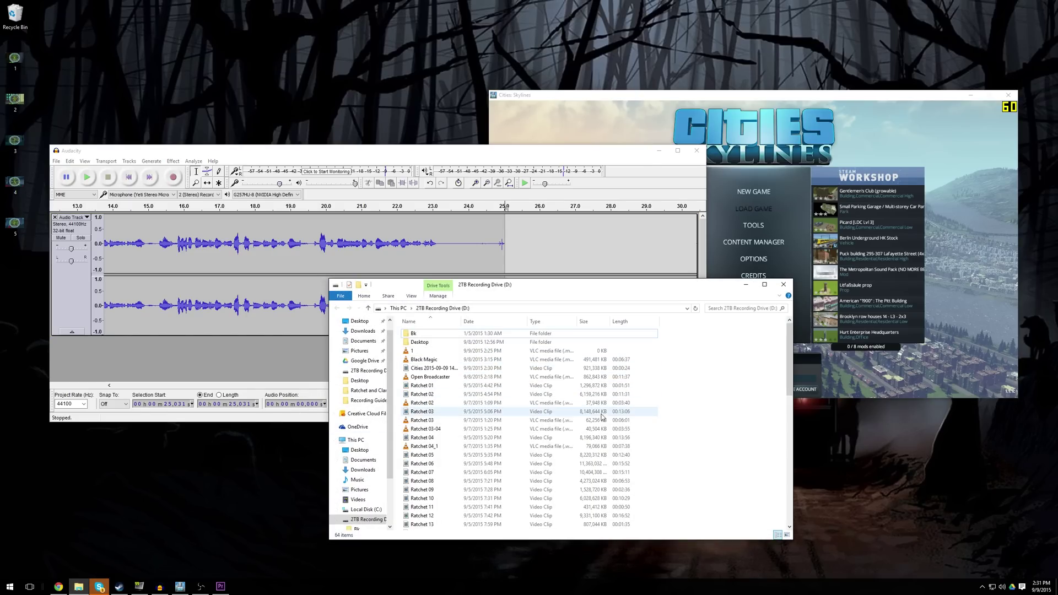
pyautogui.click(445, 370)
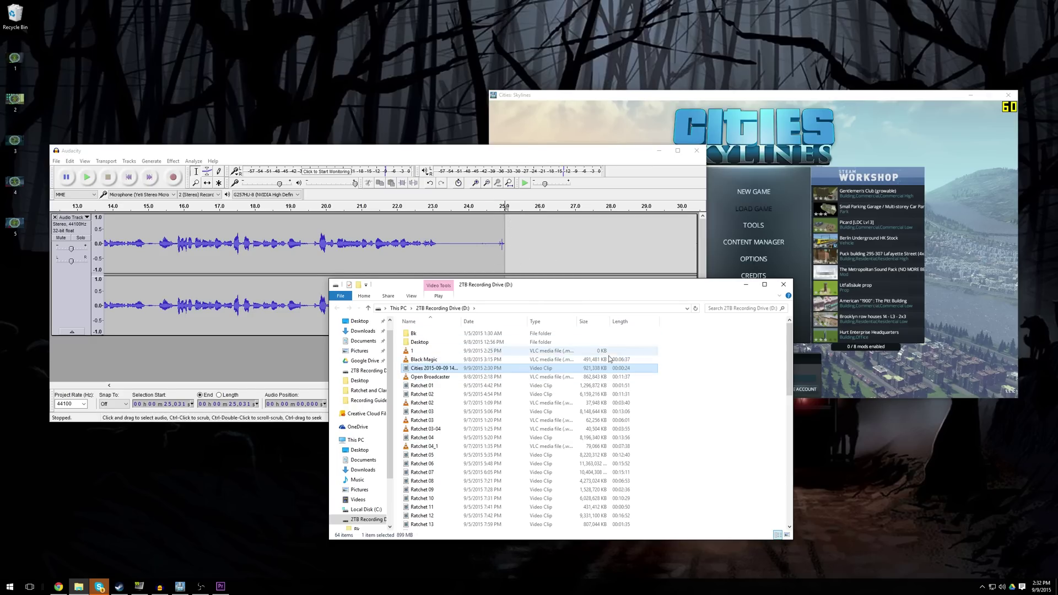
# Apply a Moderate Leveller with a -70 dB noise threshold to the selected narration
pyautogui.click(538, 160)
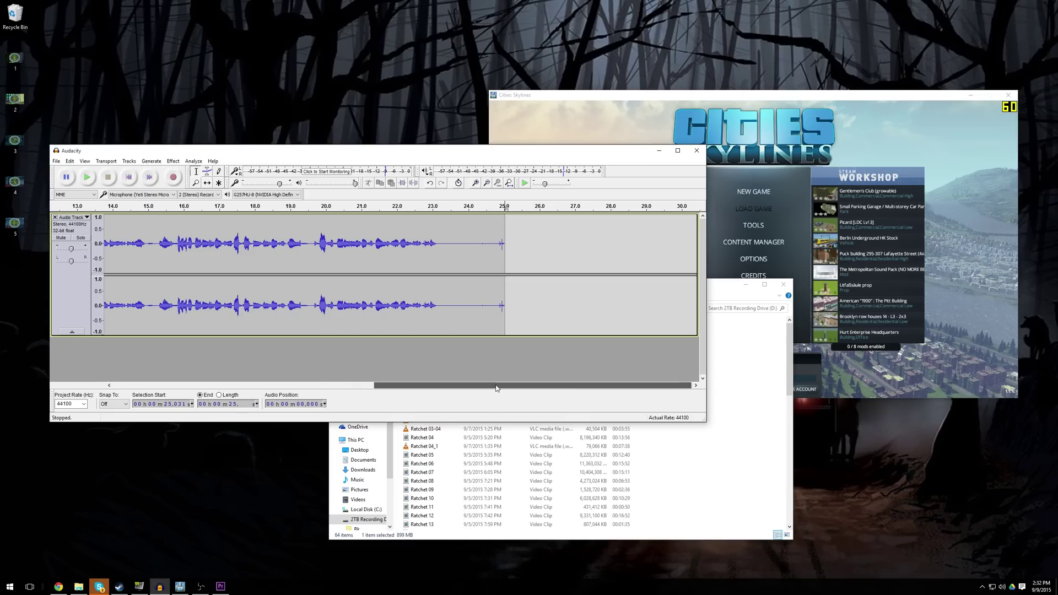
pyautogui.moveTo(496, 388); pyautogui.dragTo(235, 389)
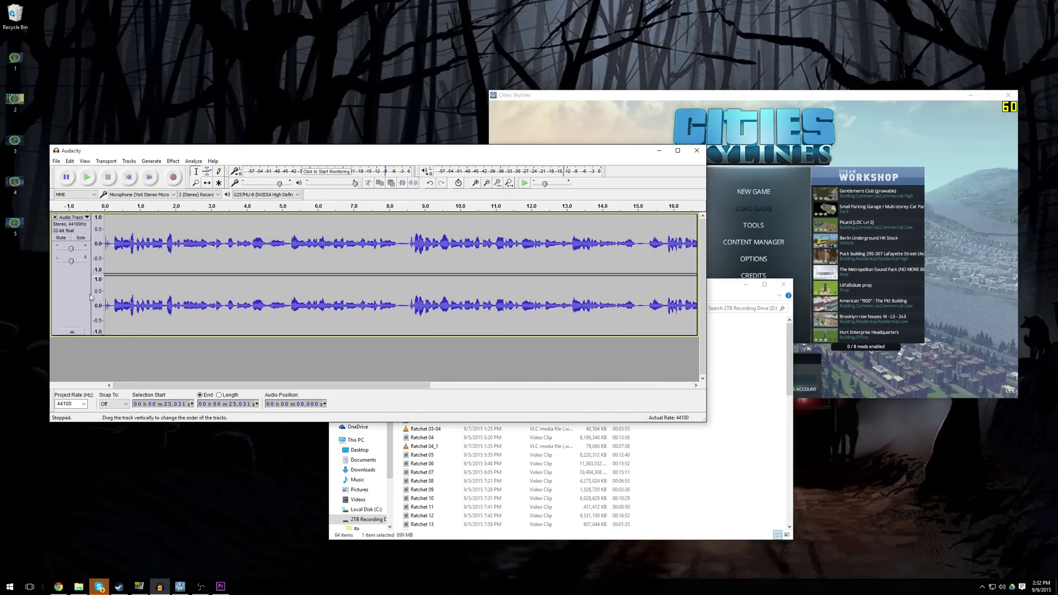
pyautogui.click(173, 161)
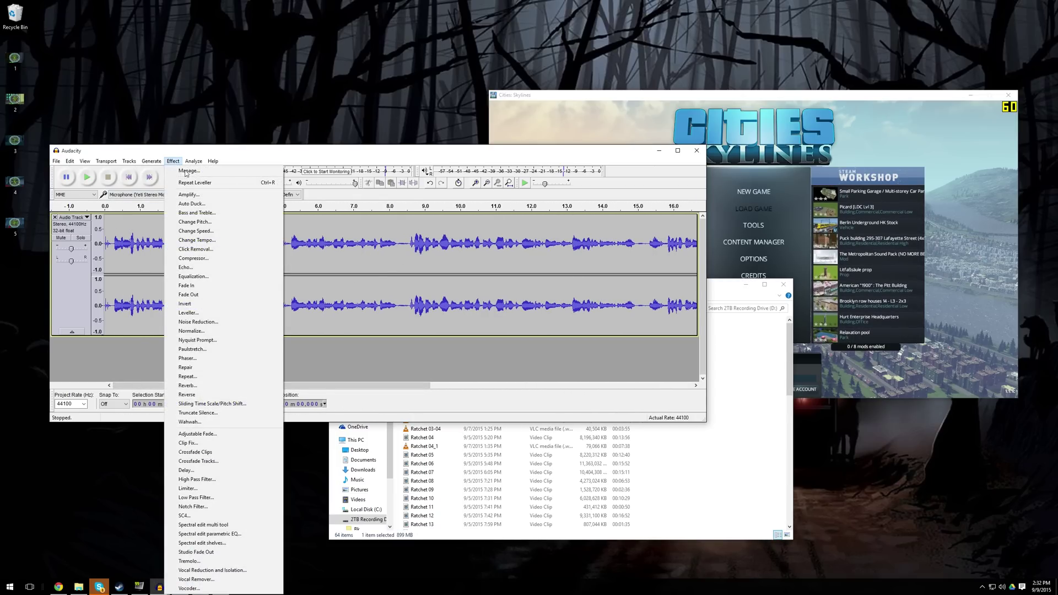
pyautogui.click(191, 313)
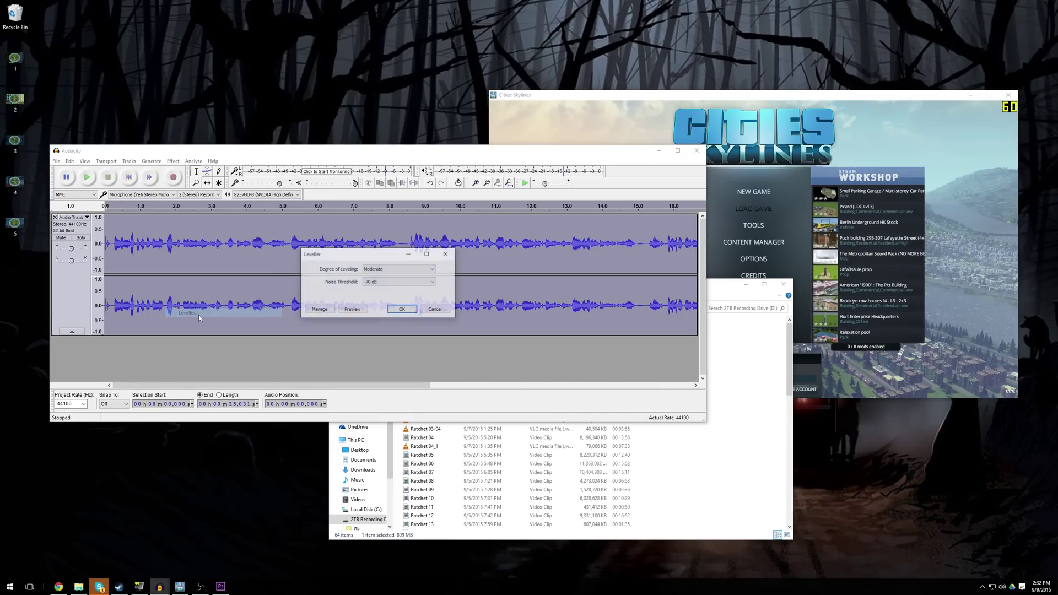
pyautogui.click(404, 310)
pyautogui.click(58, 162)
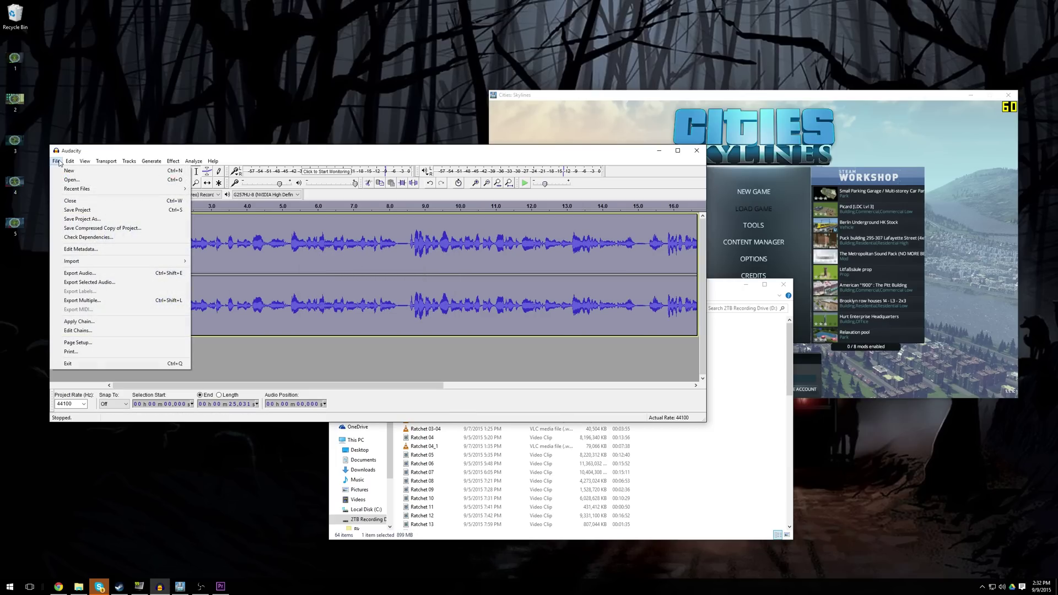
# Export the narration as a 16-bit PCM WAV named 'Cities' on the 2TB Recording Drive
pyautogui.click(76, 274)
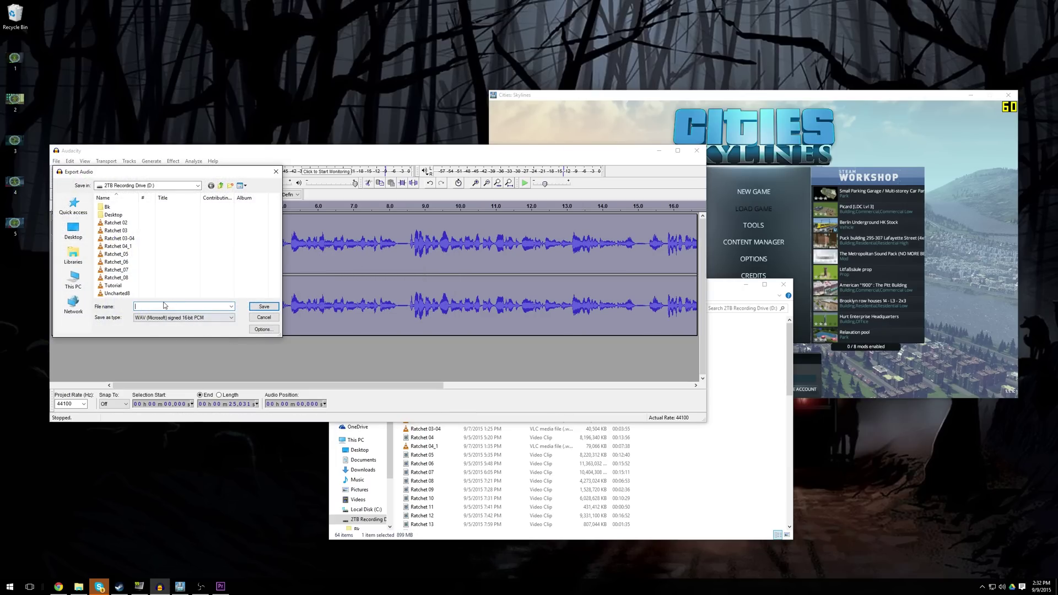
pyautogui.write('Cities')
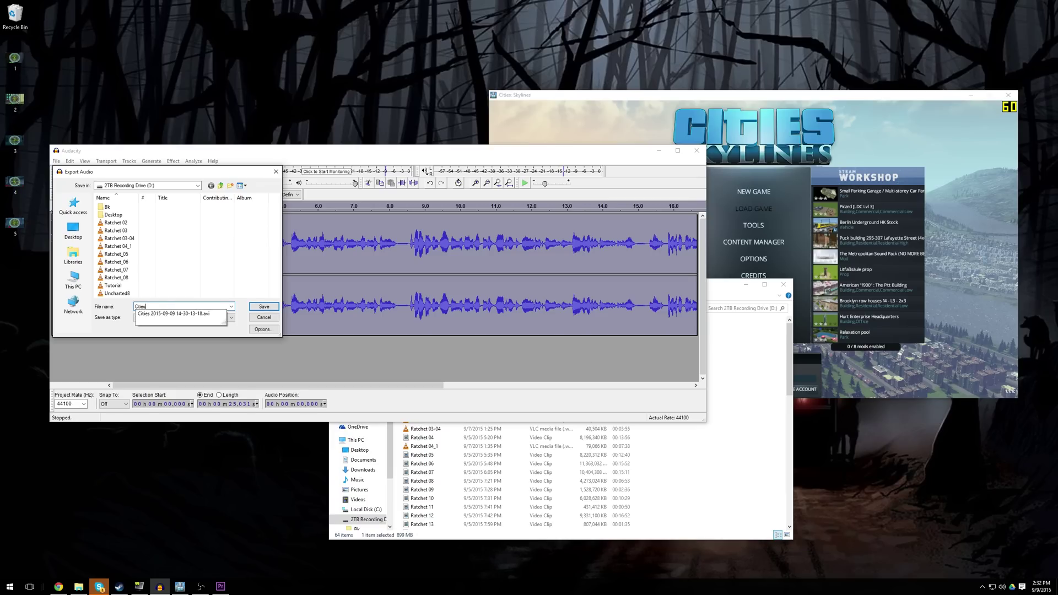
pyautogui.click(264, 307)
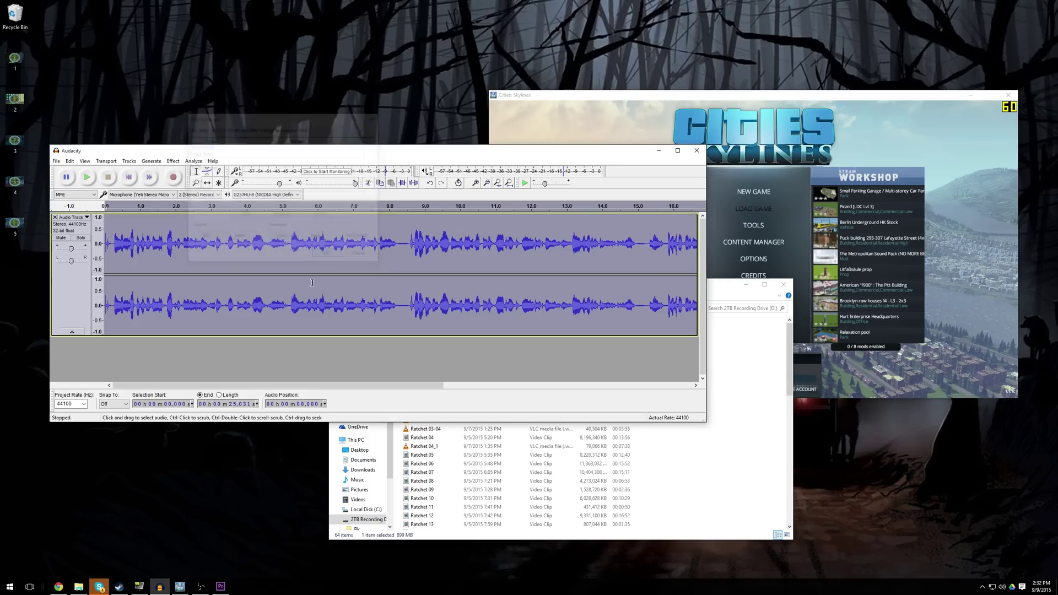
# Compare the Cities video capture's length with the new 25-second Cities audio file, then go to Premiere Pro
pyautogui.click(709, 410)
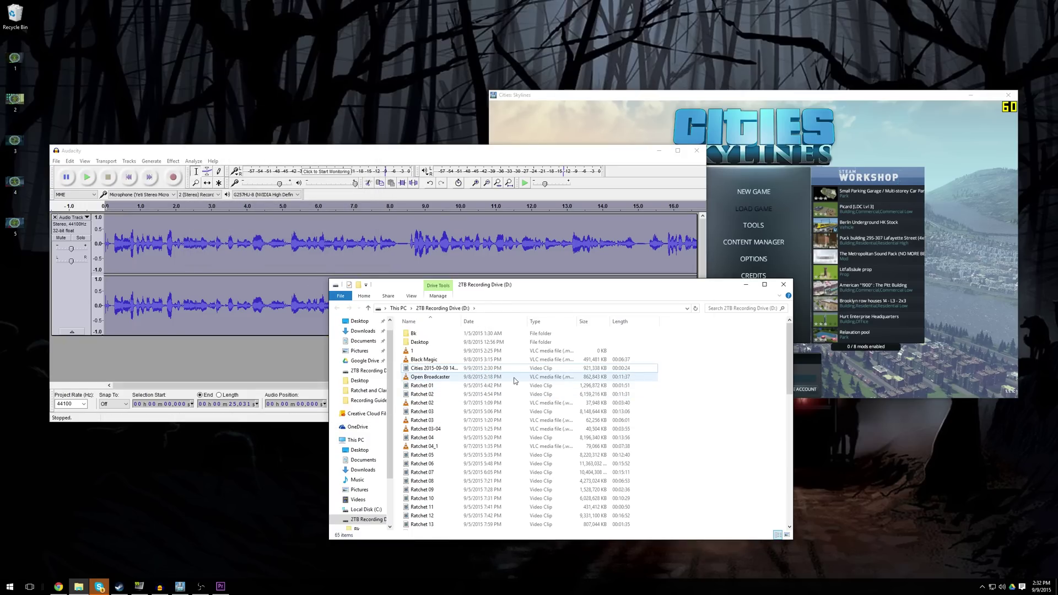
pyautogui.click(466, 370)
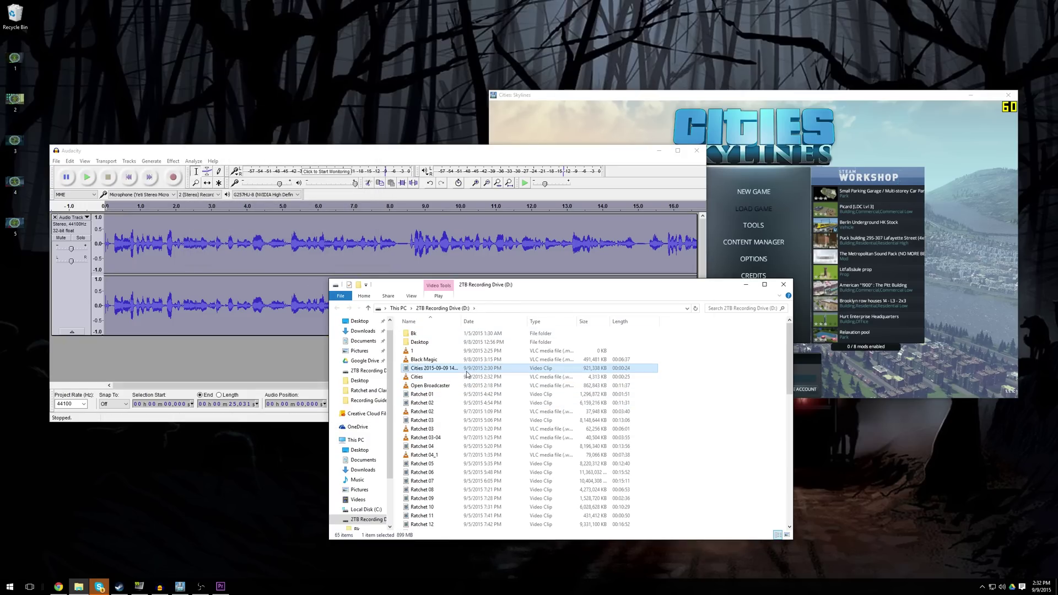
pyautogui.click(451, 377)
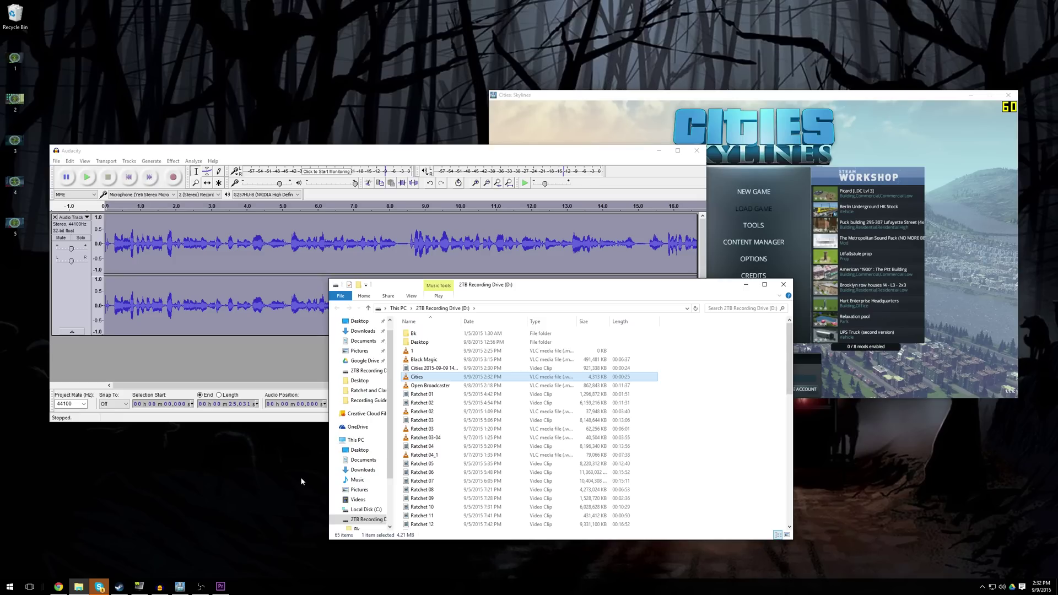
pyautogui.hotkey('alt', 'Tab')
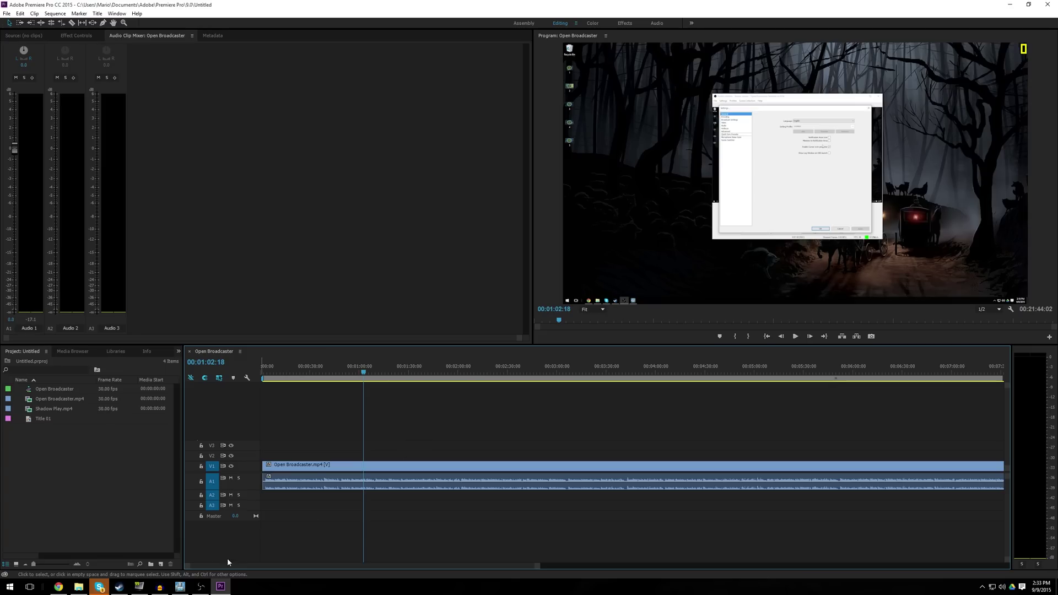
# Remove the old narration track from Audacity, leaving an empty project
pyautogui.click(180, 587)
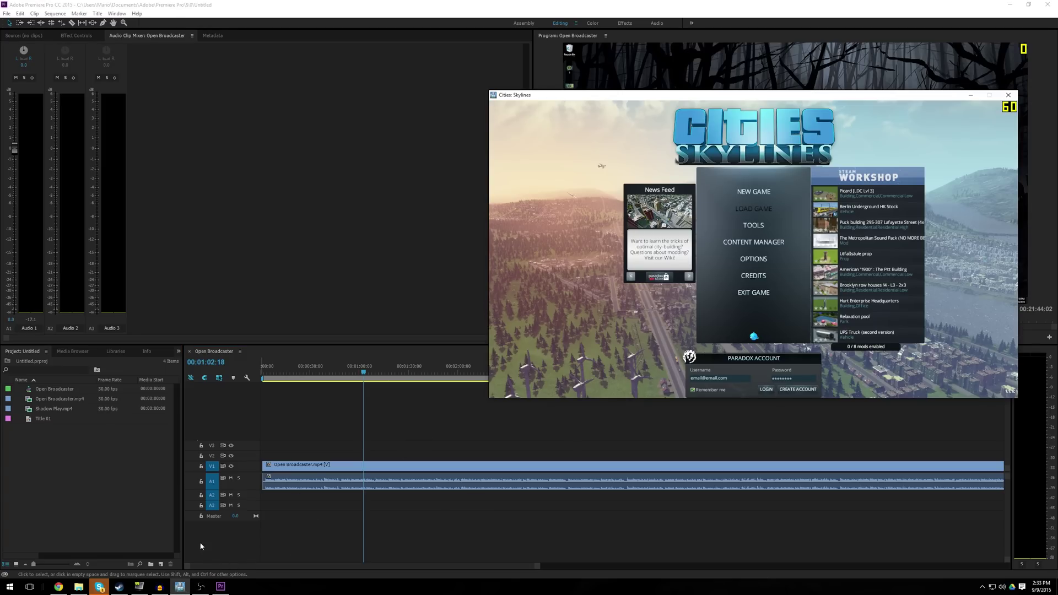
pyautogui.click(160, 586)
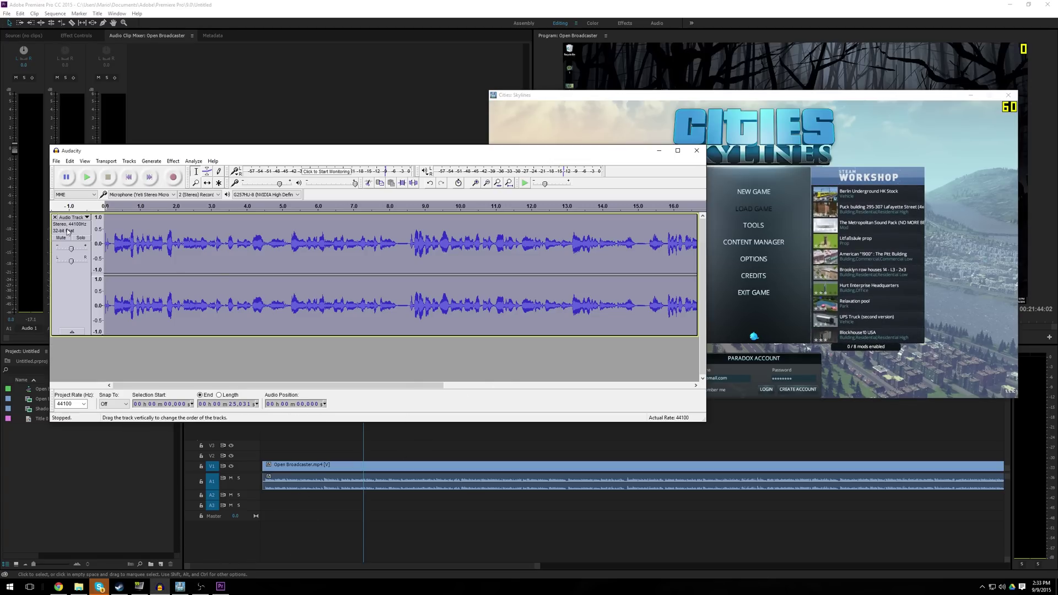
pyautogui.click(55, 217)
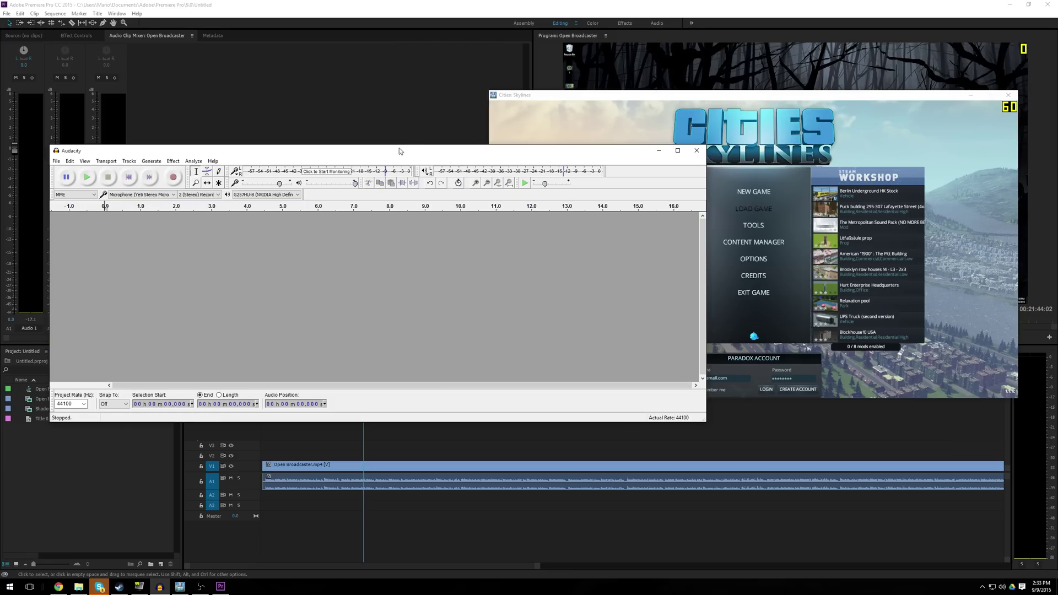
# Clear the selected gap on the Premiere Pro timeline, then bring Audacity back in front
pyautogui.click(653, 109)
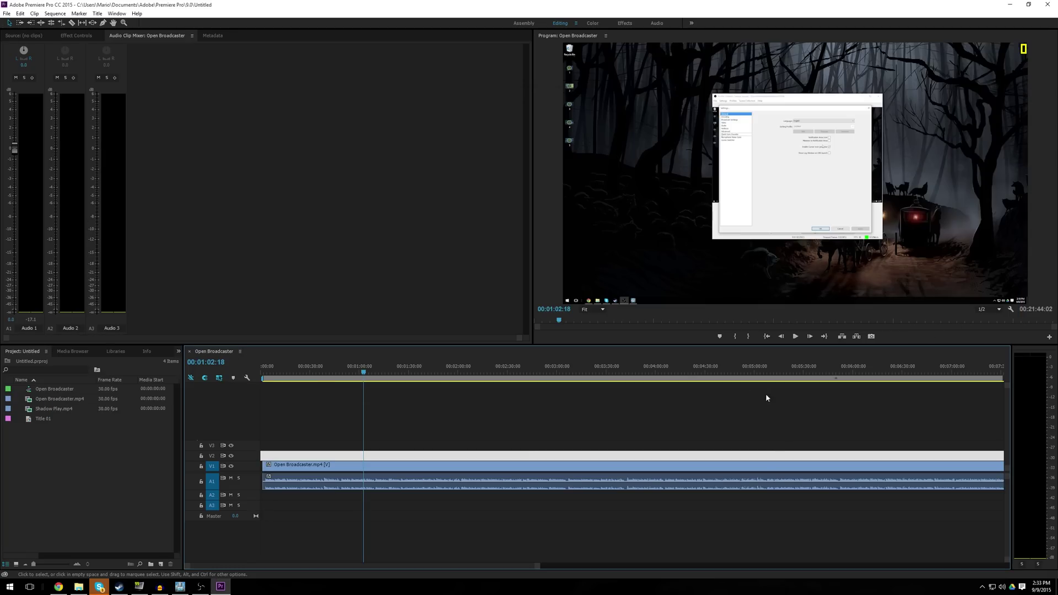
pyautogui.click(767, 453)
pyautogui.click(492, 429)
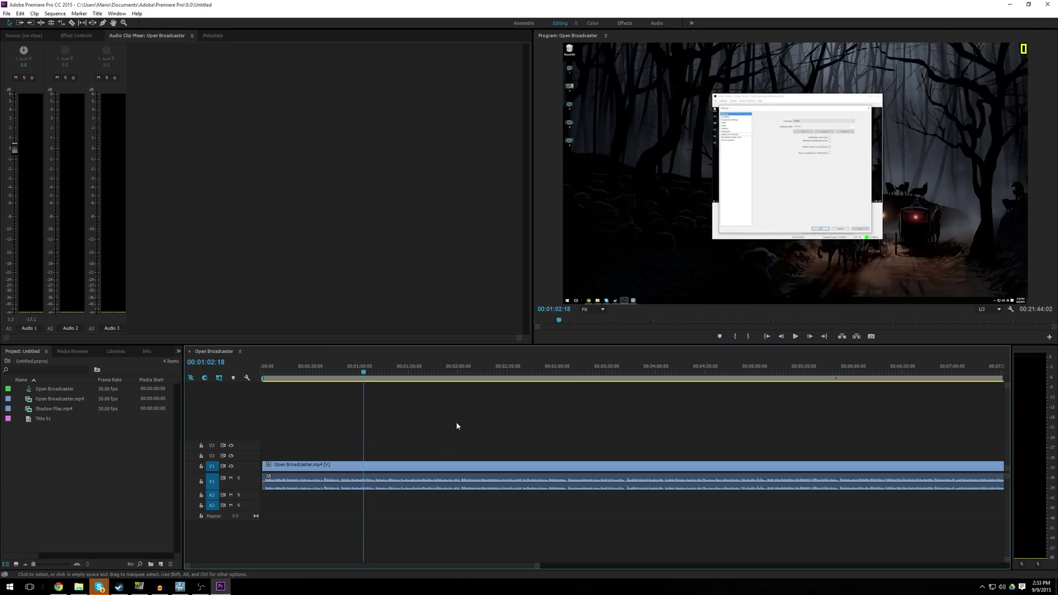
pyautogui.moveTo(433, 420); pyautogui.dragTo(482, 418)
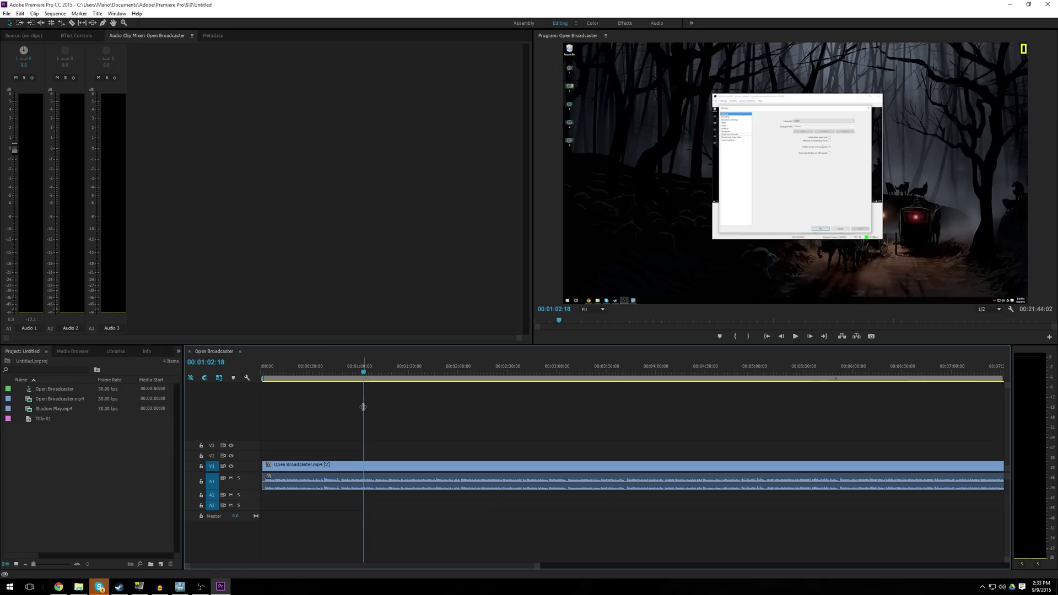
pyautogui.click(160, 586)
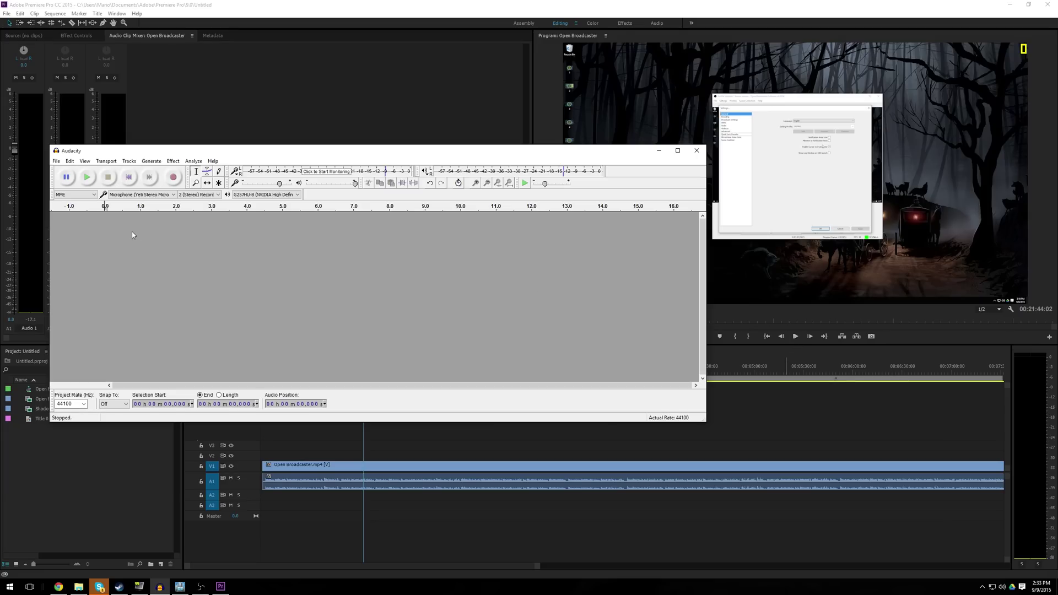
# Record a roughly 7.5-second stereo narration in Audacity while the Premiere sequence plays back
pyautogui.click(172, 178)
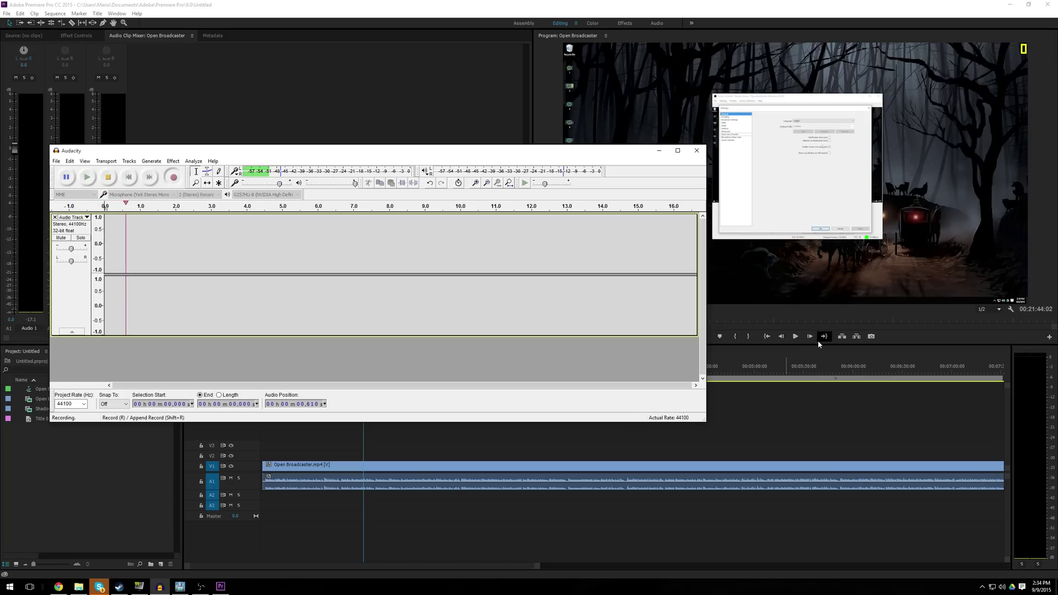
pyautogui.click(796, 336)
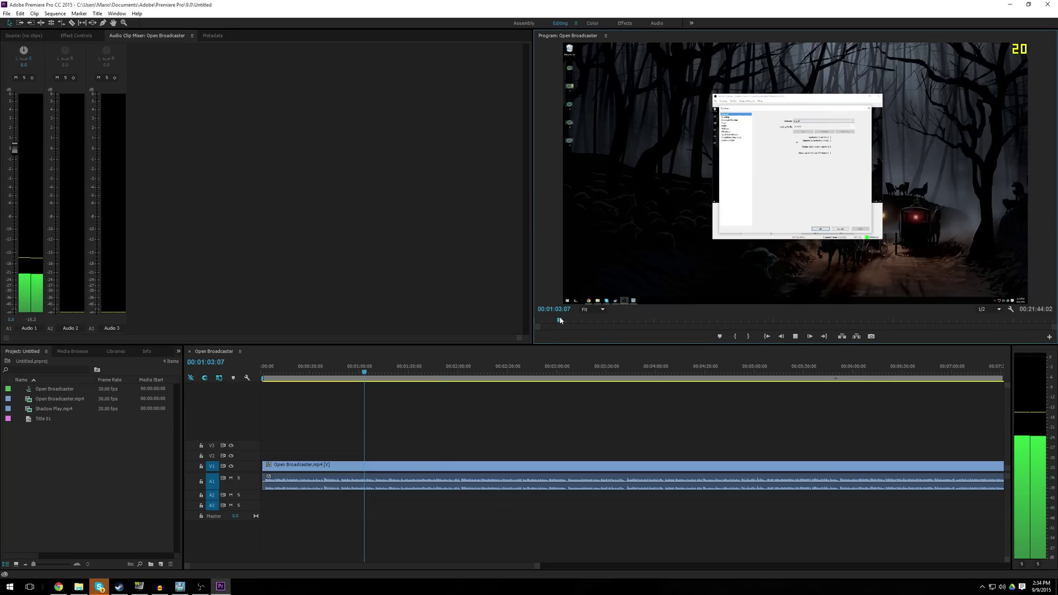
pyautogui.click(795, 336)
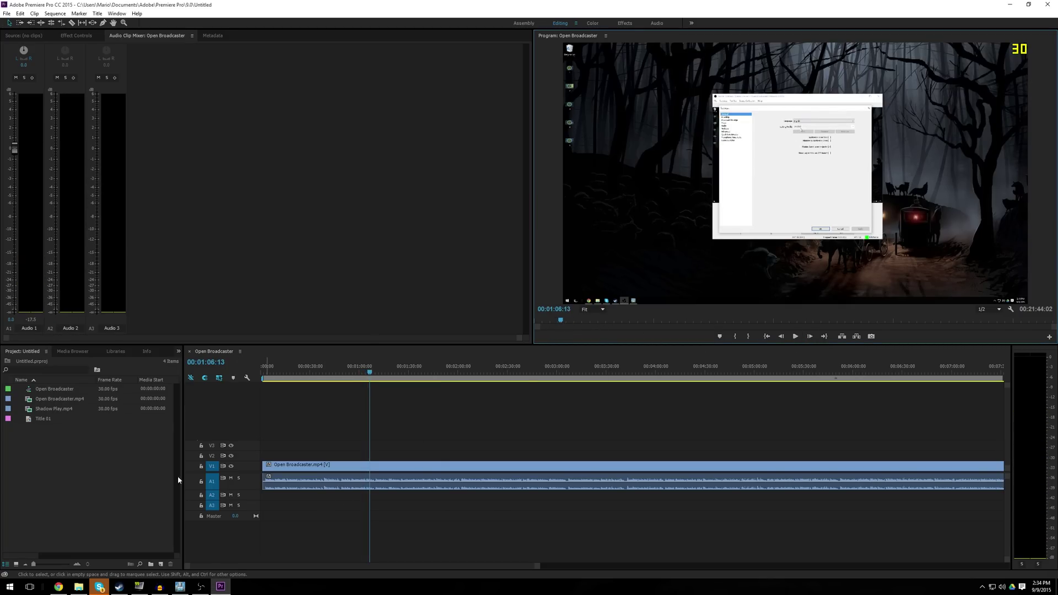
pyautogui.click(160, 586)
pyautogui.press('space')
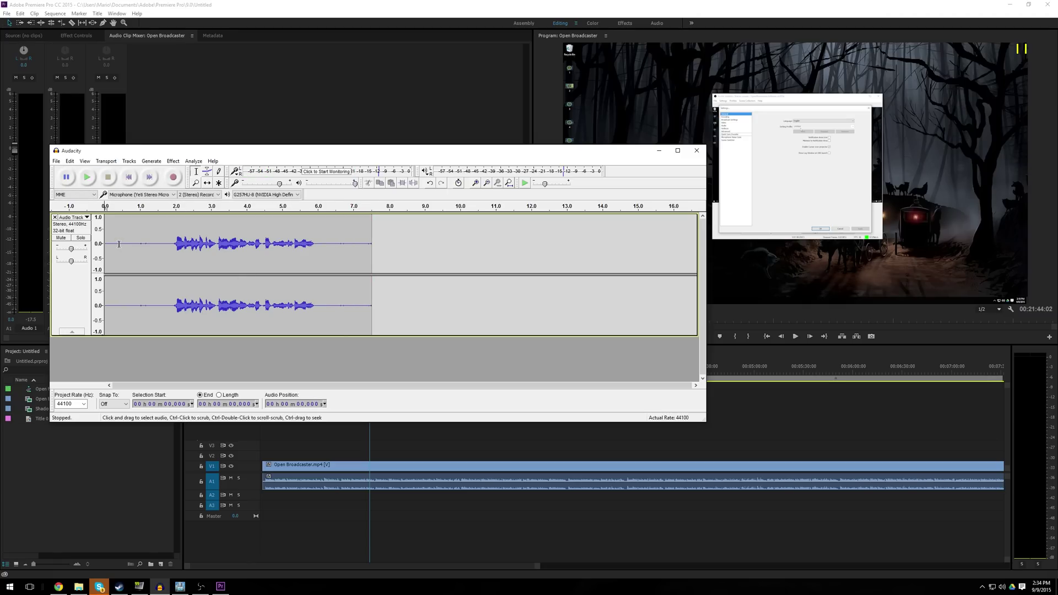
# Delete the new narration's 1.823-second opening silence, a leftover start slice and the trailing stretch
pyautogui.moveTo(118, 243)
pyautogui.mouseDown()
pyautogui.moveTo(163, 243)
pyautogui.moveTo(131, 244)
pyautogui.mouseUp()
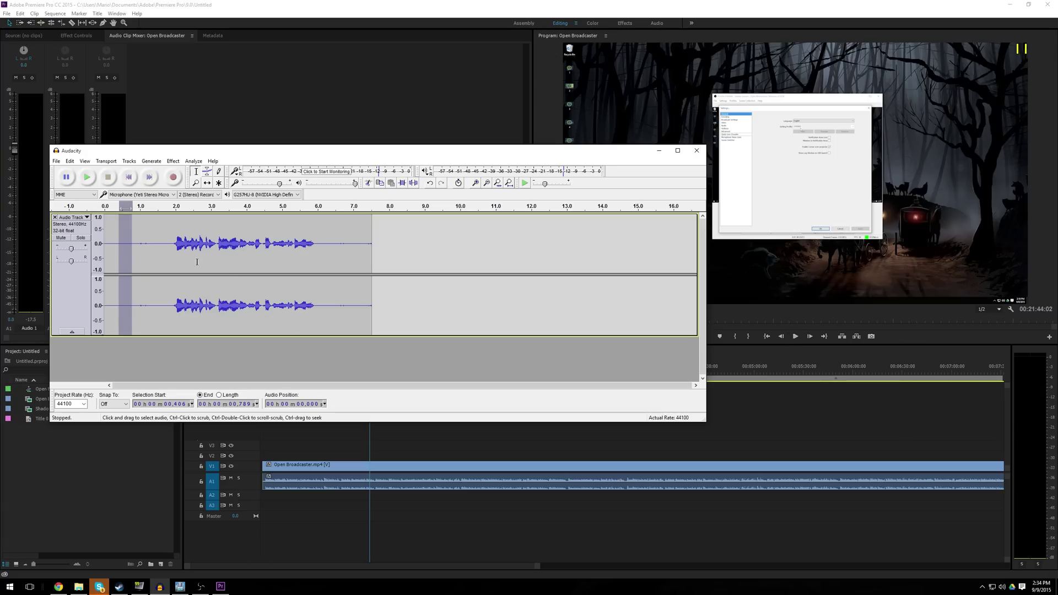
pyautogui.moveTo(169, 244); pyautogui.dragTo(12, 243)
pyautogui.press('Delete')
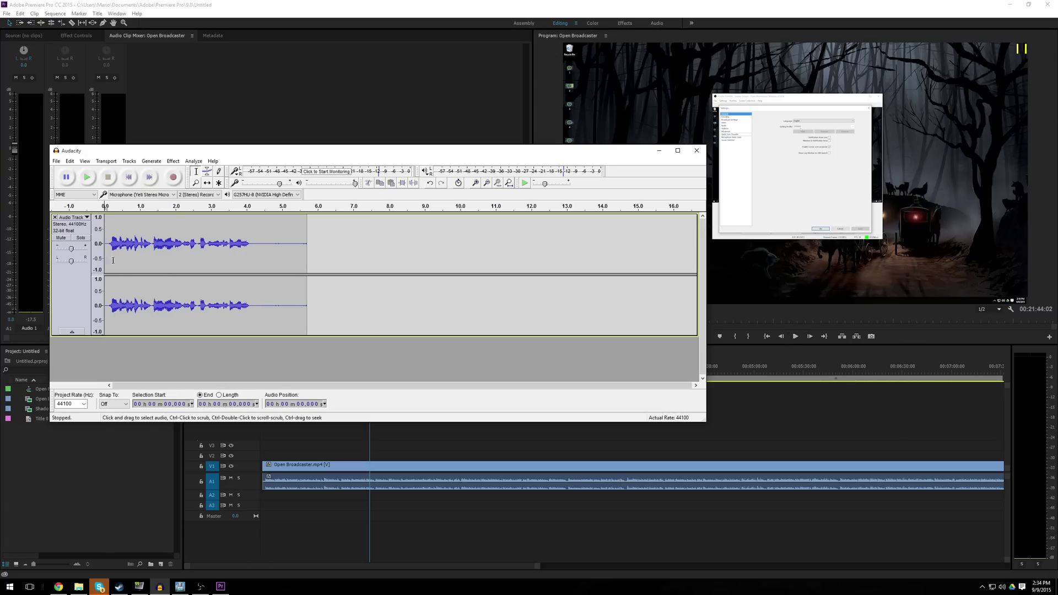
pyautogui.moveTo(106, 243); pyautogui.dragTo(109, 244)
pyautogui.press('Delete')
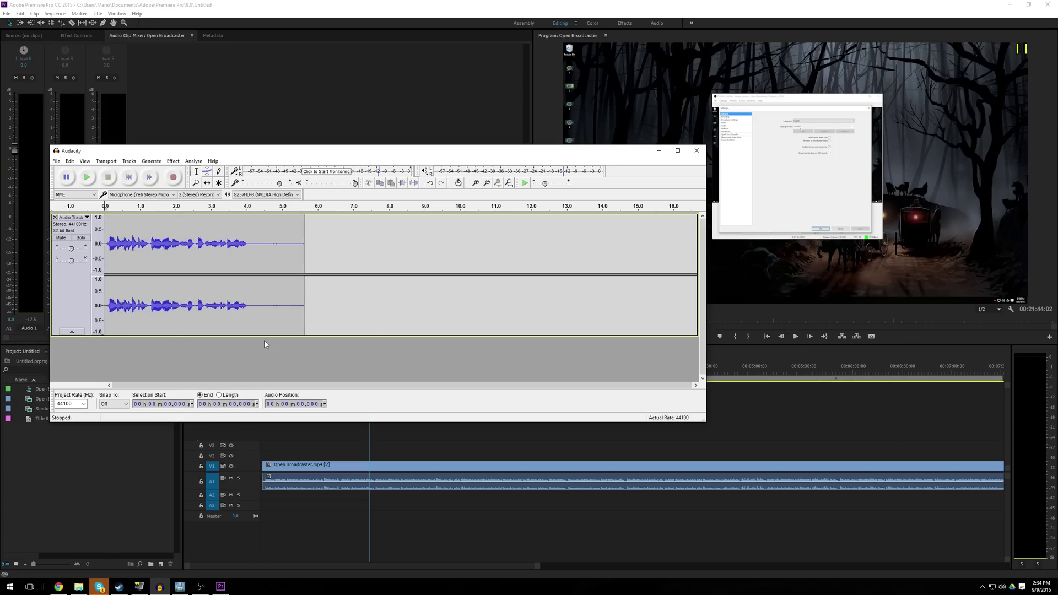
pyautogui.moveTo(248, 244); pyautogui.dragTo(481, 244)
pyautogui.press('Delete')
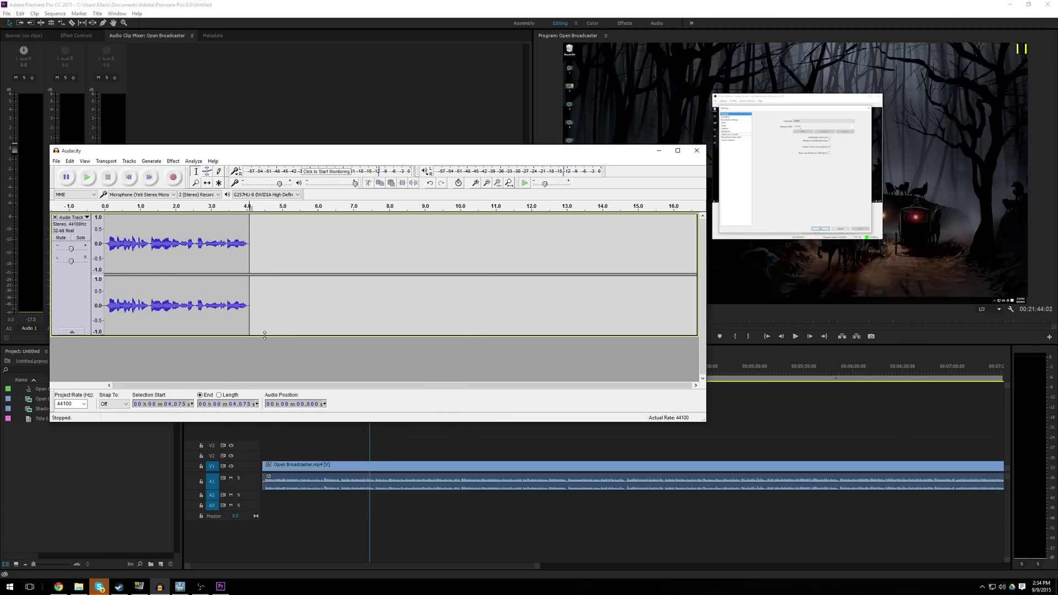
# Remove the trimmed narration track without applying any effect
pyautogui.click(173, 161)
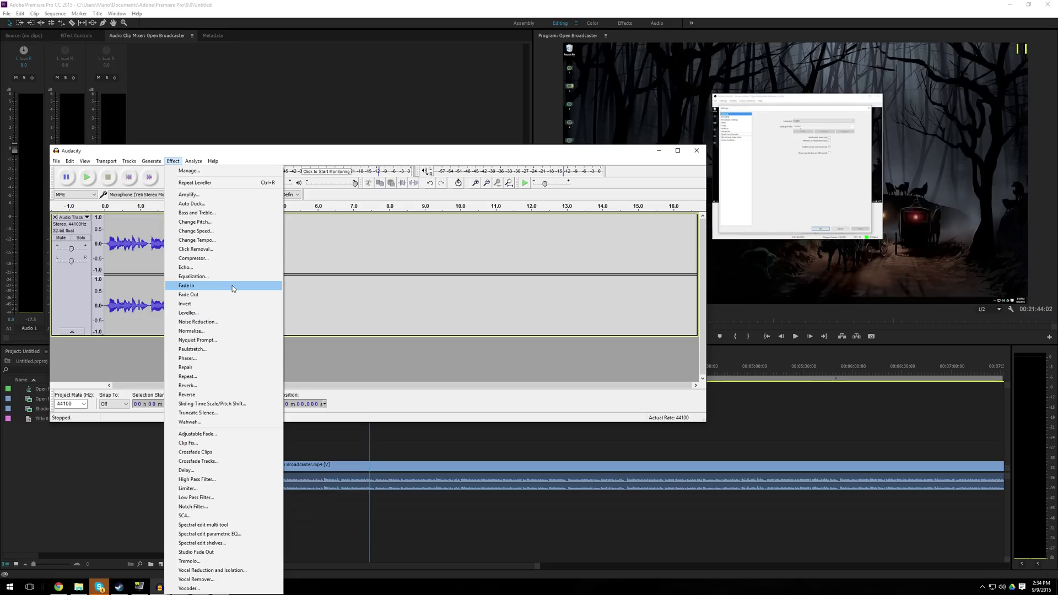
pyautogui.click(312, 358)
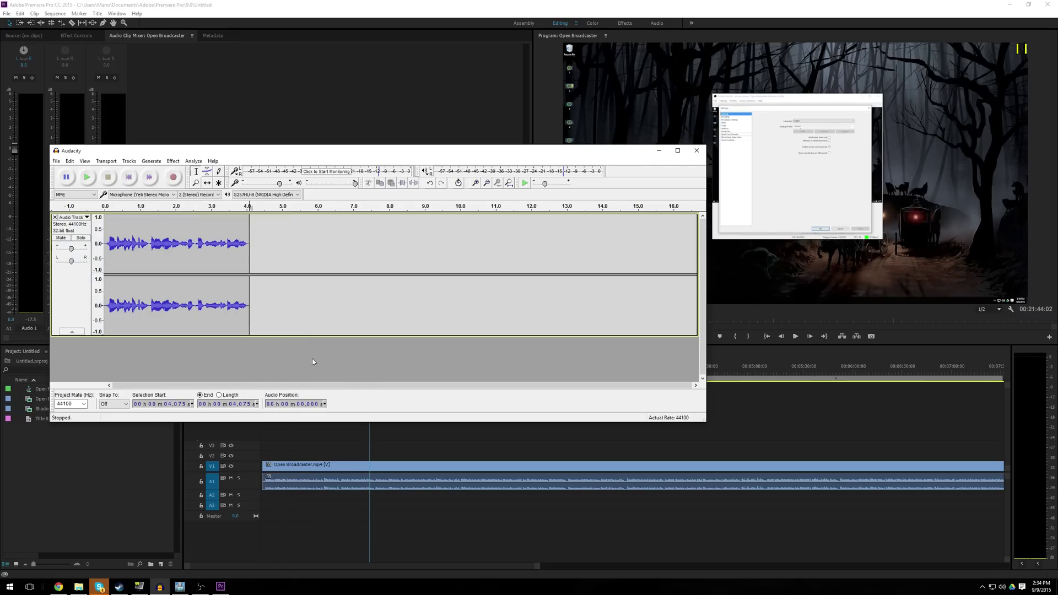
pyautogui.click(55, 217)
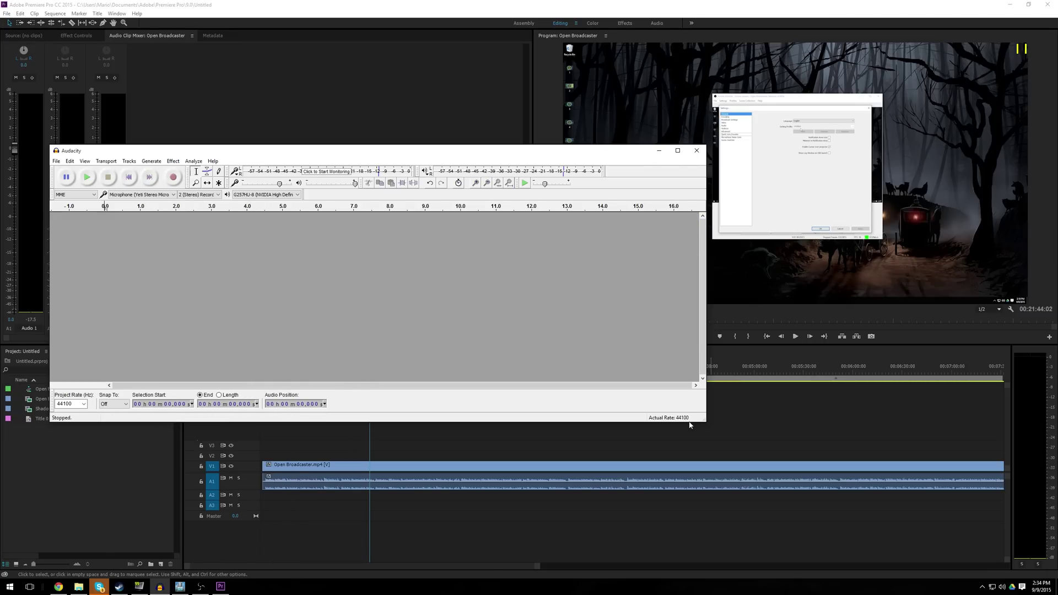